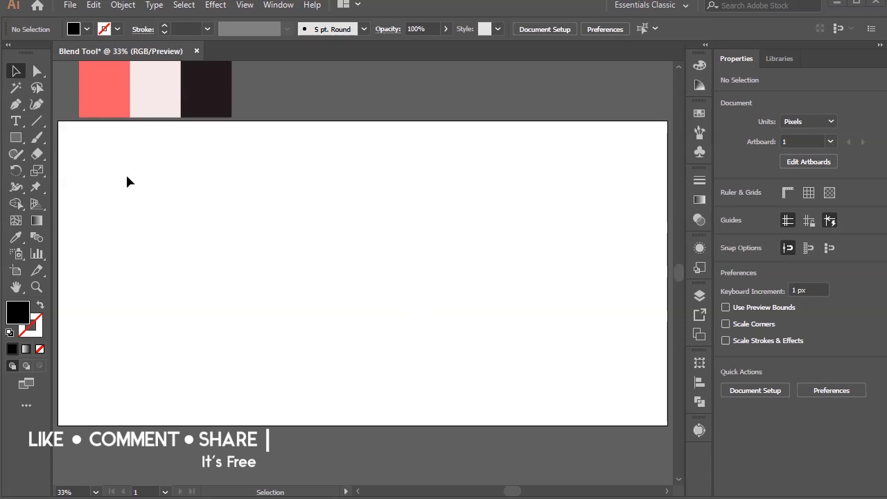
# - Add a point-text object reading "New" and "Year" on two lines in the Belgates font
pyautogui.click(16, 122)
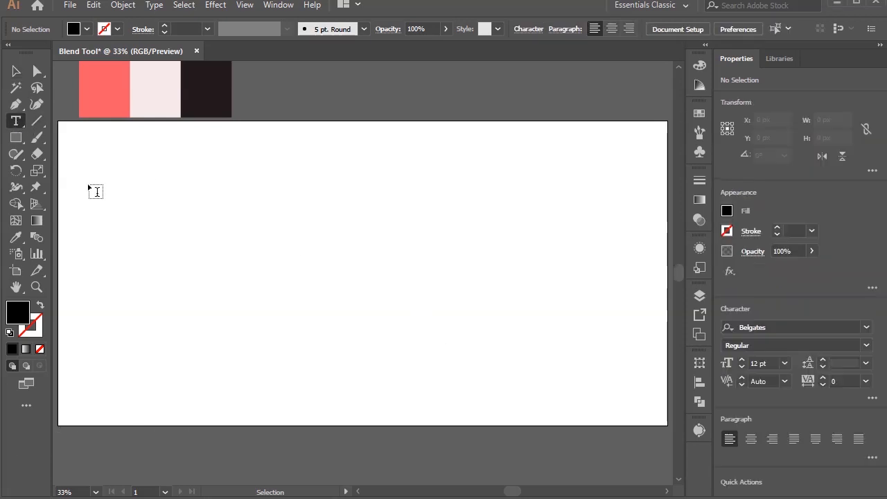
pyautogui.click(223, 260)
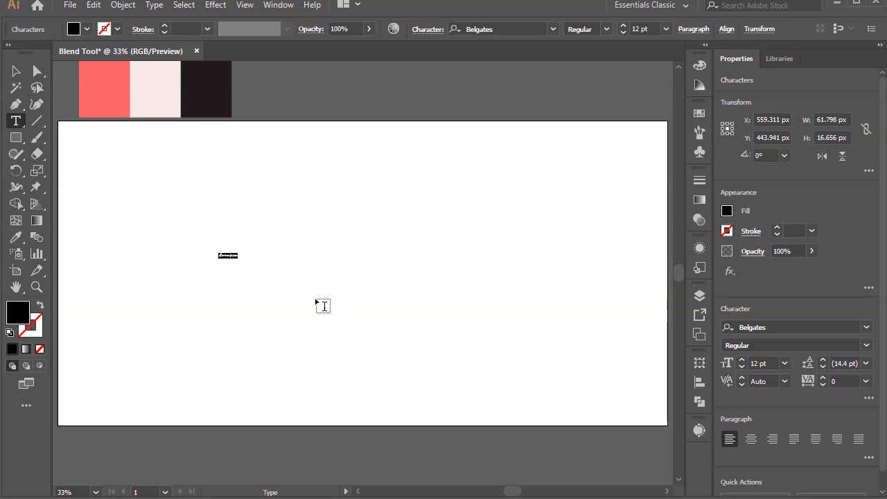
pyautogui.write('Blend')
pyautogui.press('Return')
pyautogui.write('T')
pyautogui.click(16, 71)
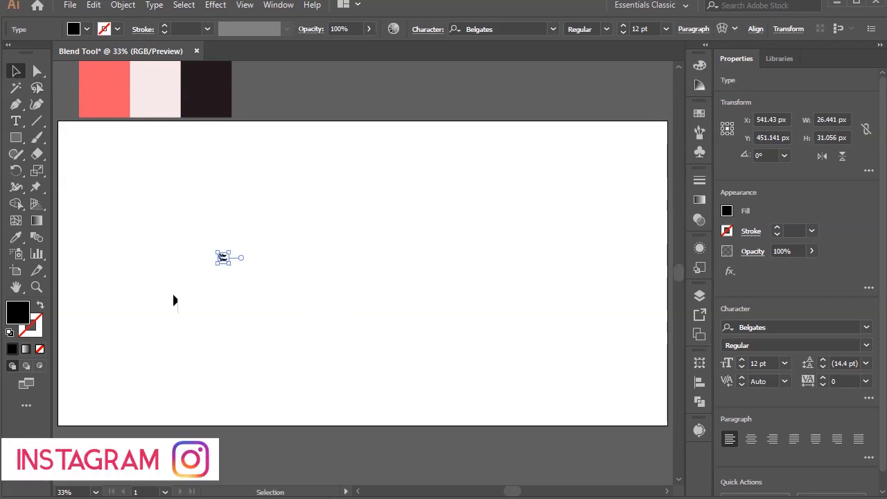
# - Scale the "New Year" text up proportionally to about 305 pt and move it near the artboard's middle
pyautogui.moveTo(230, 264); pyautogui.dragTo(409, 398)
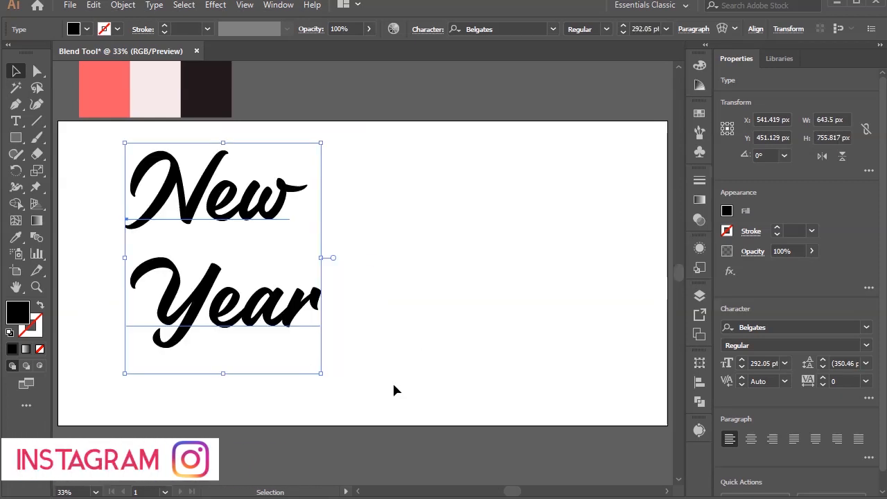
pyautogui.moveTo(241, 271); pyautogui.dragTo(379, 278)
pyautogui.moveTo(459, 374); pyautogui.dragTo(468, 379)
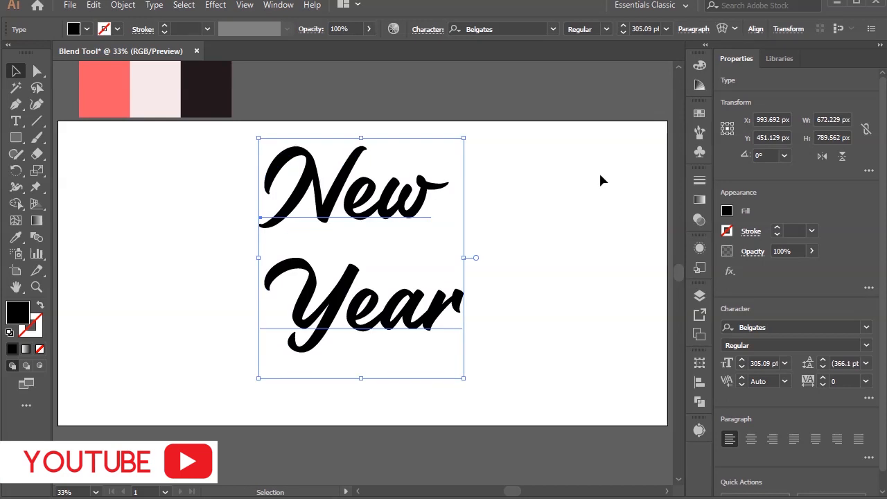
# - Center the text horizontally and vertically on the artboard, and place a copy of it on each side
pyautogui.click(754, 29)
pyautogui.click(640, 67)
pyautogui.click(725, 68)
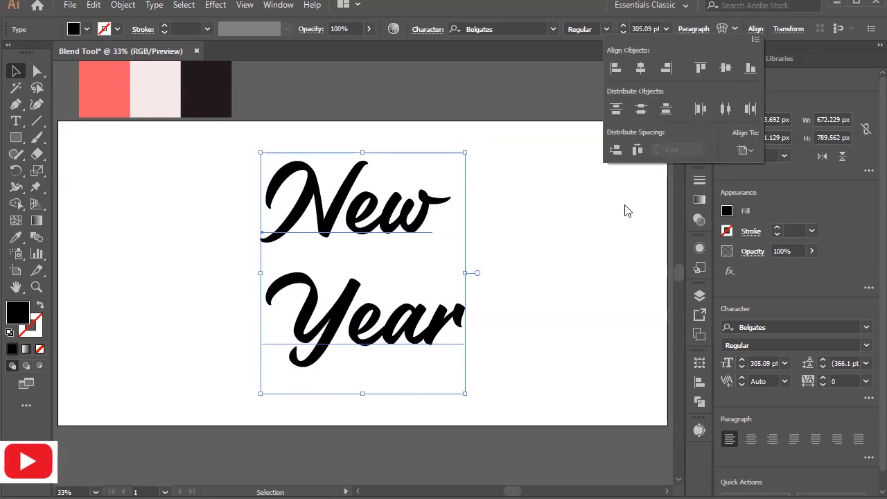
pyautogui.click(529, 256)
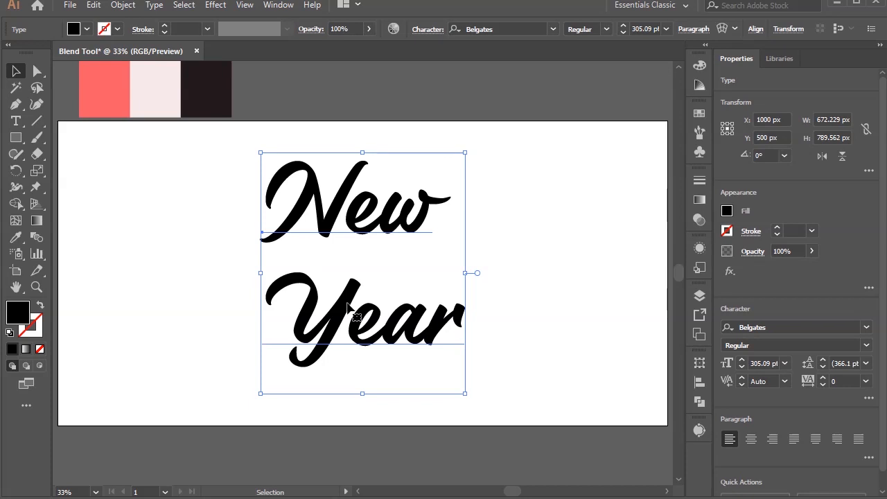
pyautogui.moveTo(347, 313); pyautogui.dragTo(142, 316)
pyautogui.moveTo(383, 325); pyautogui.dragTo(584, 330)
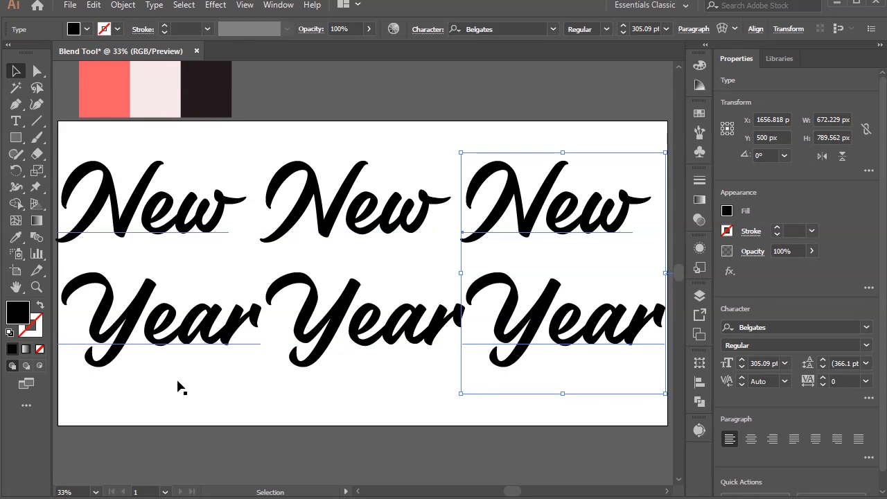
# - Recolor the left "New Year" text with the coral sample color using the Eyedropper
pyautogui.click(125, 213)
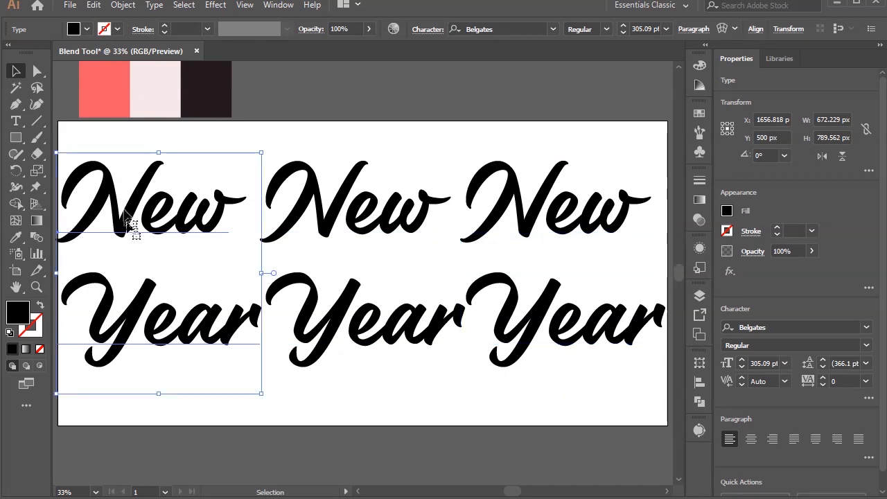
pyautogui.click(16, 238)
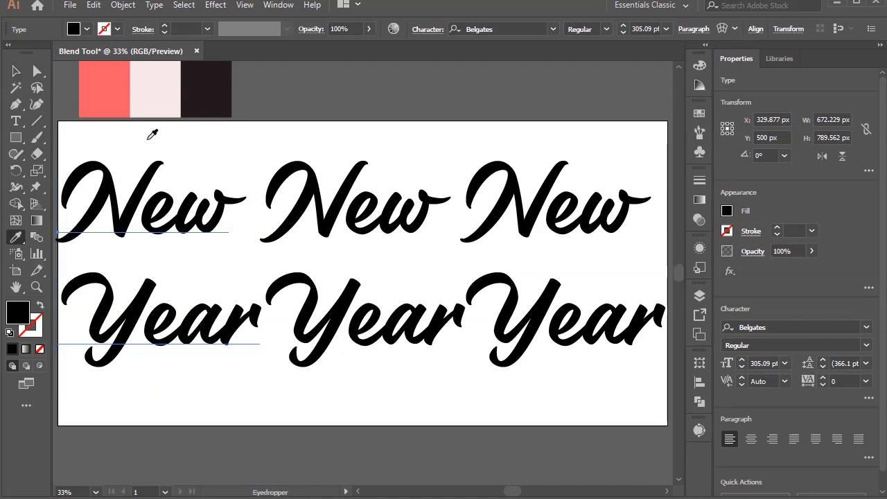
pyautogui.click(104, 88)
pyautogui.click(16, 71)
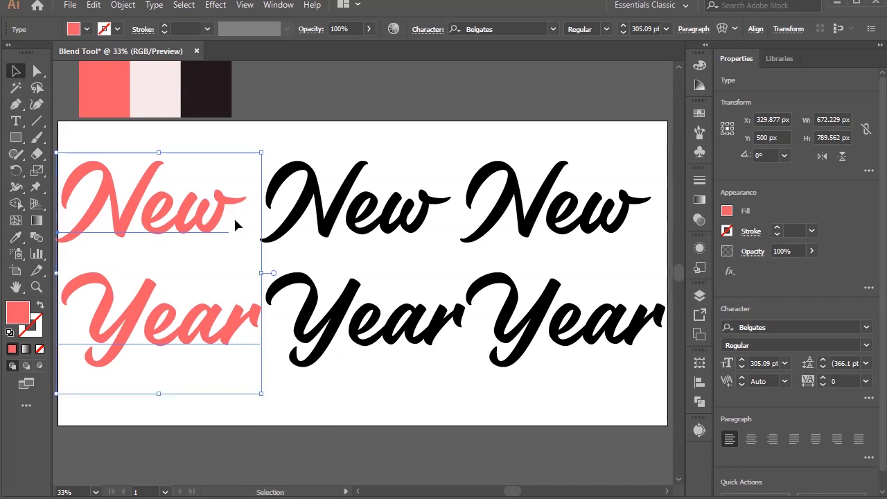
# - Recolor the middle "New Year" text with the pale pink sample color
pyautogui.click(325, 226)
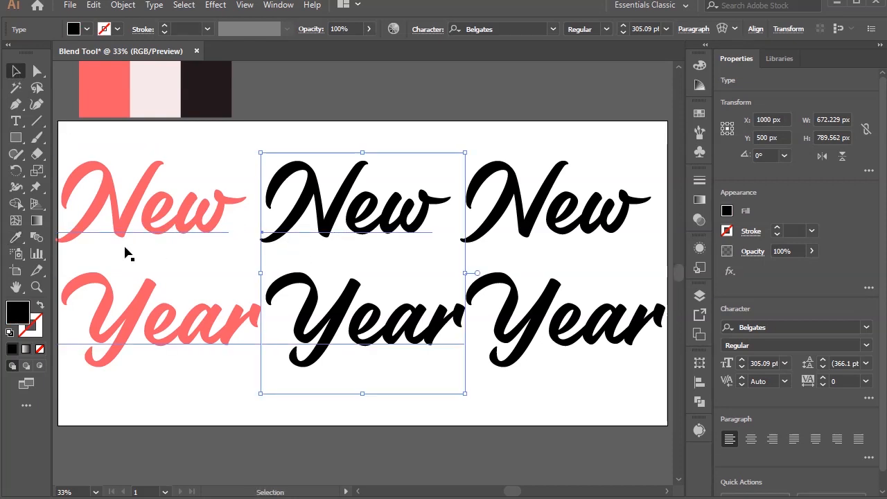
pyautogui.click(16, 238)
pyautogui.click(173, 90)
pyautogui.click(16, 71)
# - Recolor the right "New Year" text with the dark sample color
pyautogui.click(554, 220)
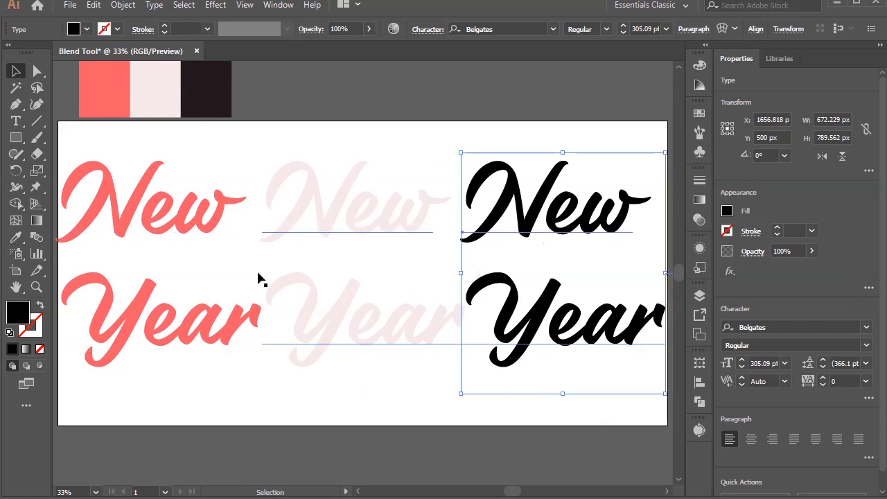
pyautogui.click(17, 238)
pyautogui.click(219, 92)
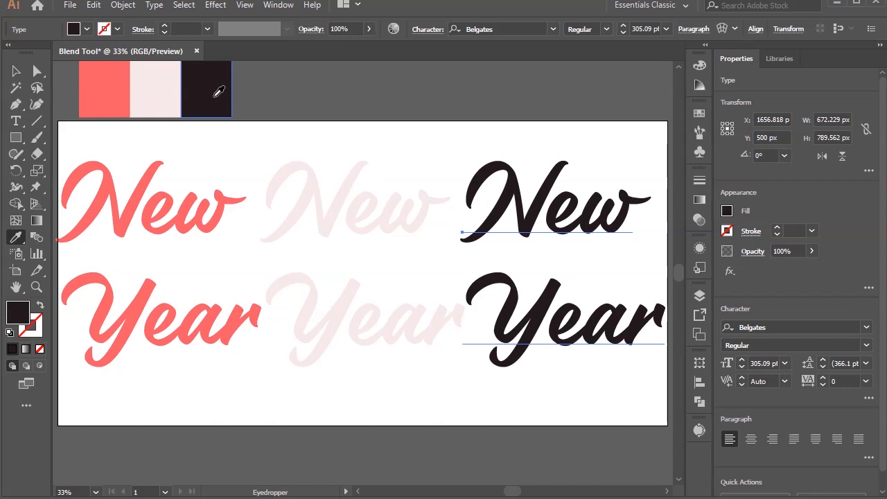
pyautogui.click(16, 72)
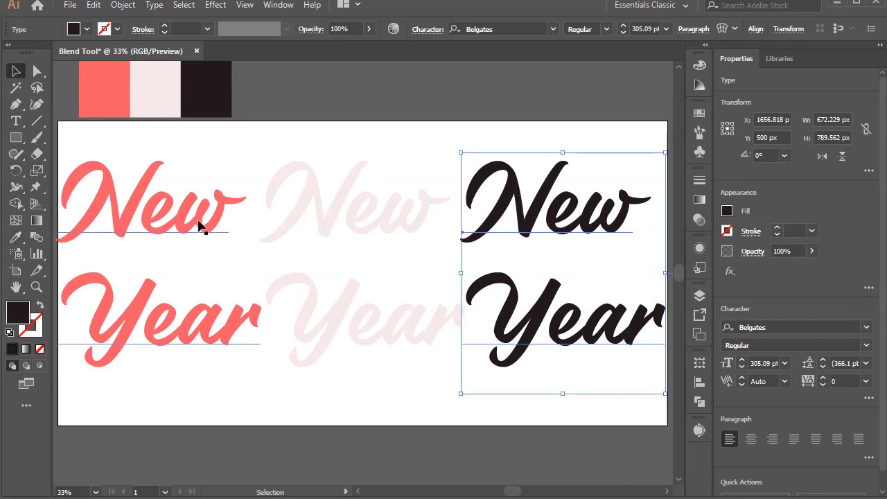
# - Move the dark "New Year" text below the pale pink one in the layer stacking order
pyautogui.click(700, 297)
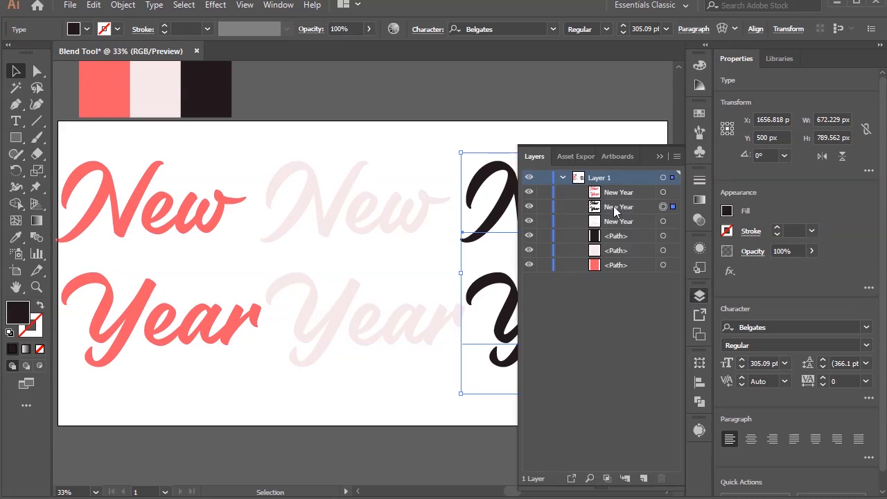
pyautogui.moveTo(615, 210); pyautogui.dragTo(624, 233)
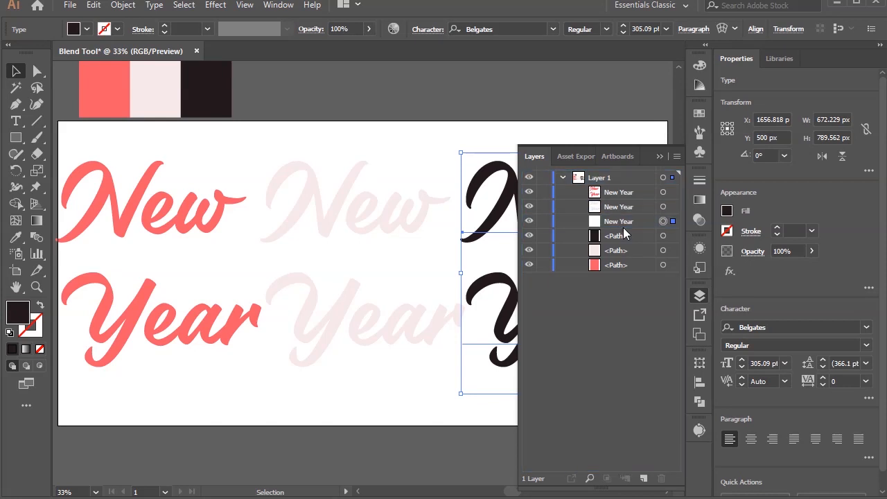
pyautogui.click(660, 156)
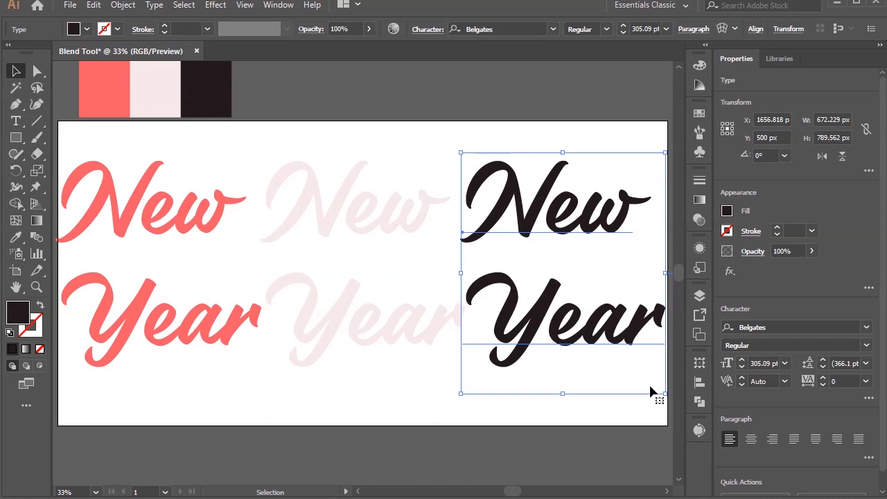
# - Shrink the dark text proportionally to about 171 px wide and center it horizontally and vertically on the artboard
pyautogui.moveTo(664, 392); pyautogui.dragTo(598, 305)
pyautogui.click(754, 29)
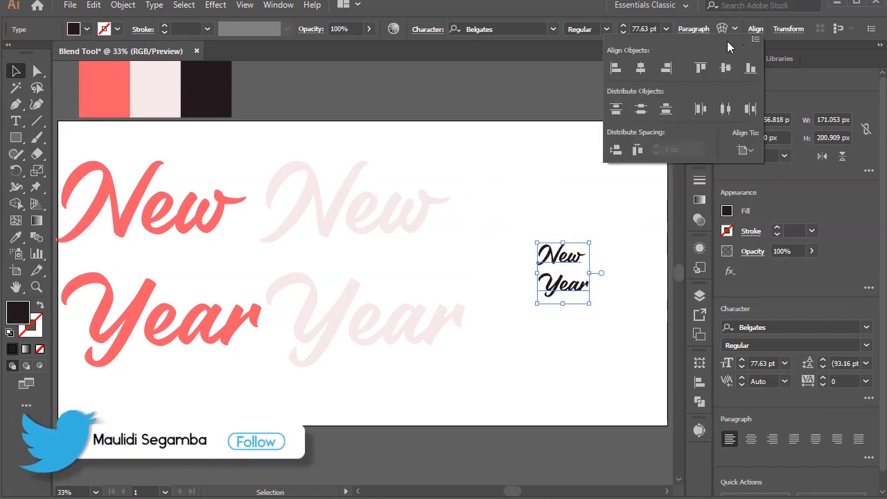
pyautogui.click(641, 67)
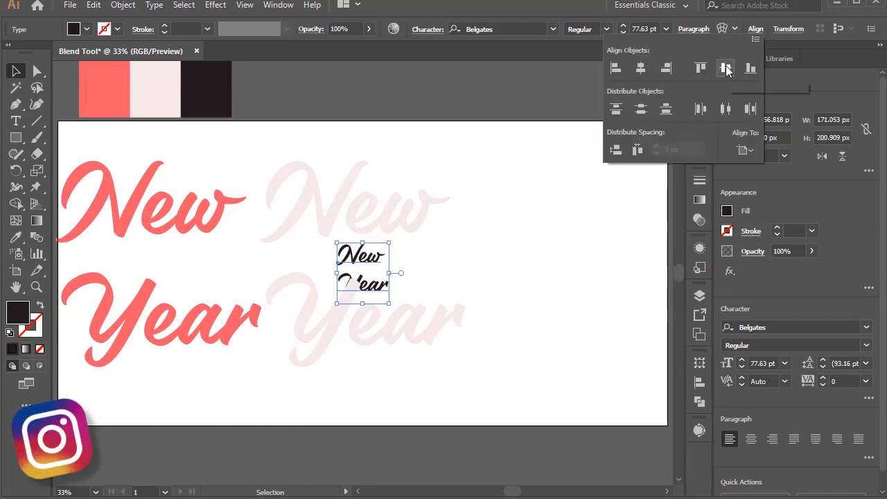
pyautogui.click(580, 286)
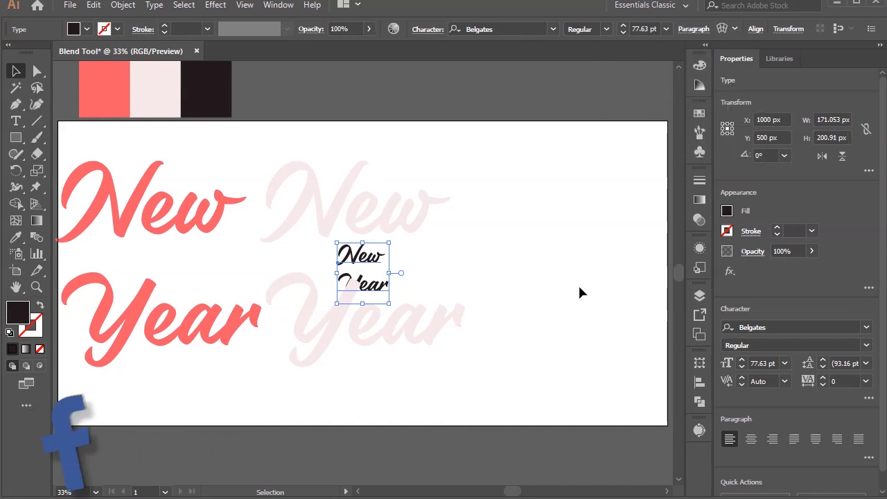
# - Draw a dark 2000 × 1000 px rectangle covering the whole artboard and send it to the back
pyautogui.click(17, 138)
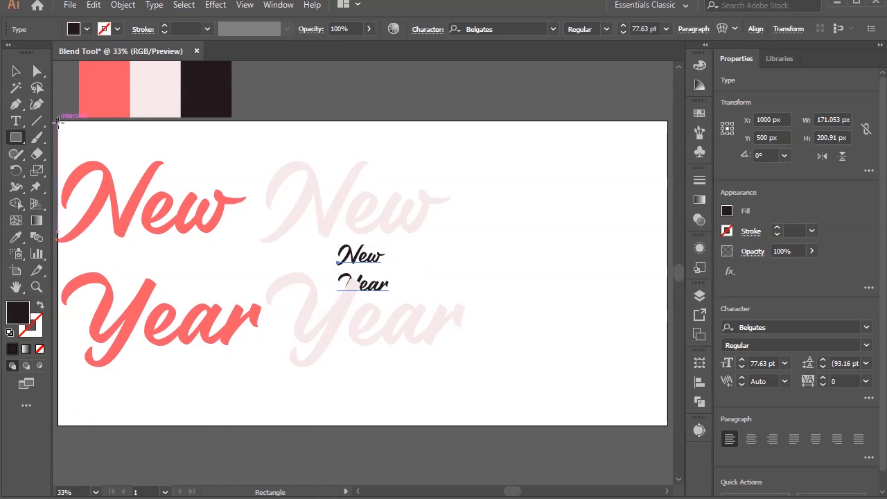
pyautogui.moveTo(59, 121); pyautogui.dragTo(668, 424)
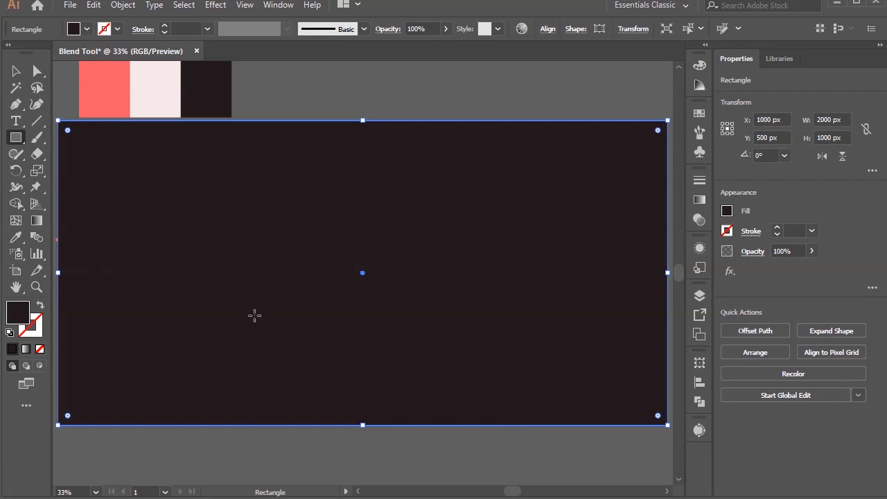
pyautogui.rightClick(241, 141)
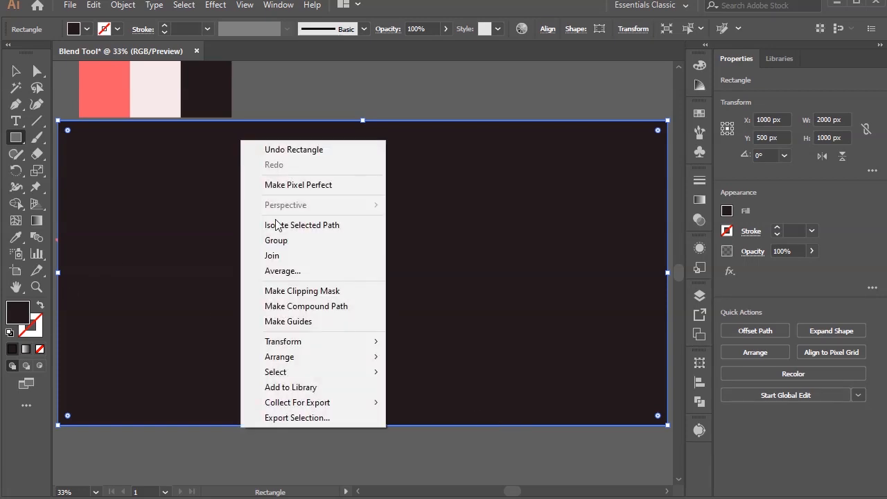
pyautogui.moveTo(301, 356)
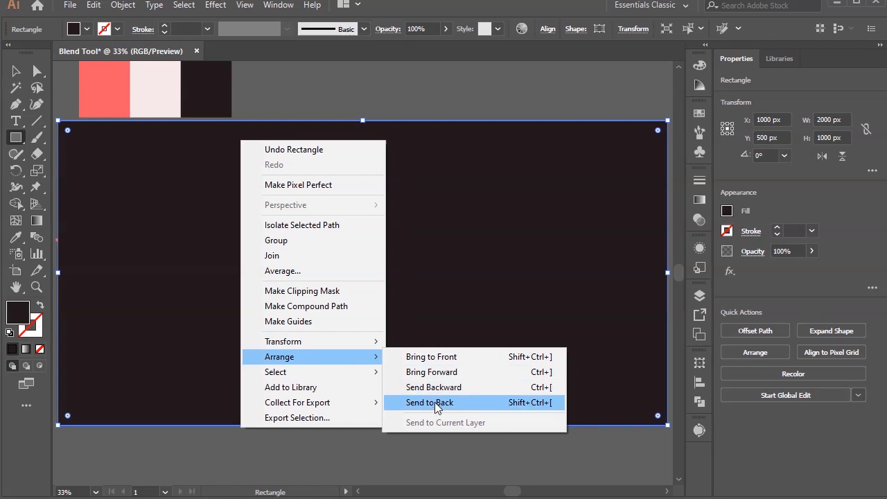
pyautogui.click(434, 404)
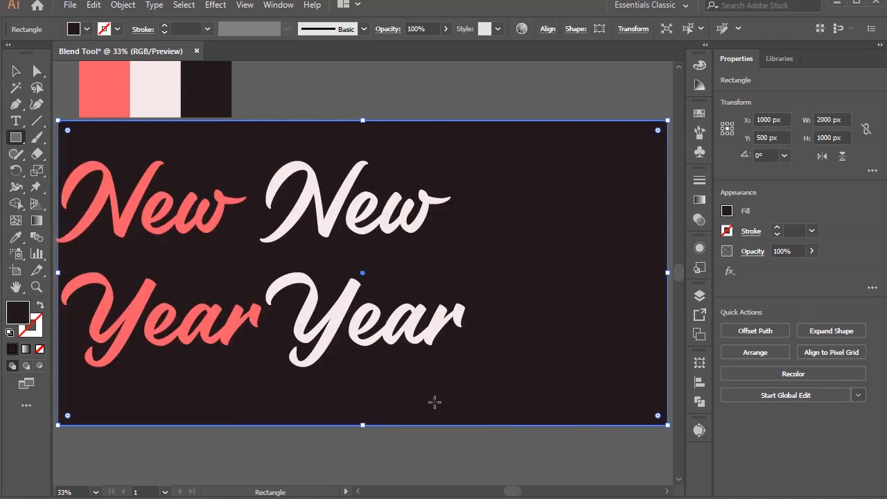
# - Lock the dark background rectangle
pyautogui.press('v')
pyautogui.hotkey('ctrl', 'shift', 'a')
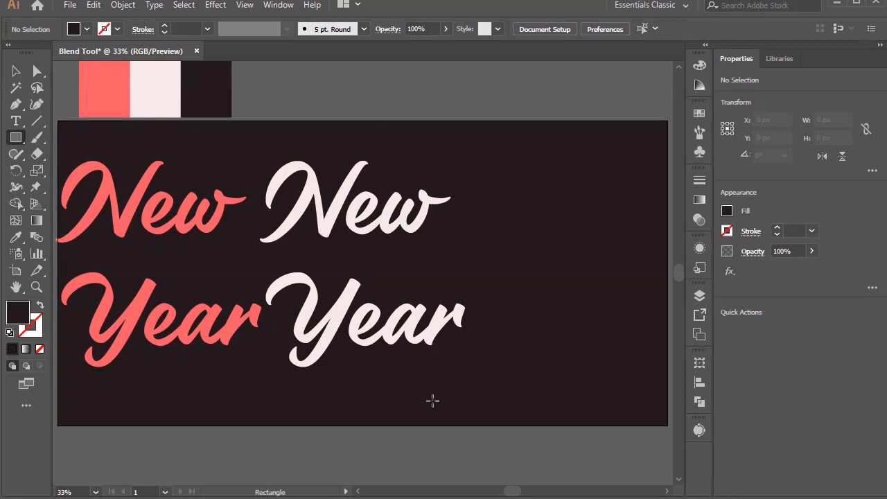
pyautogui.click(14, 71)
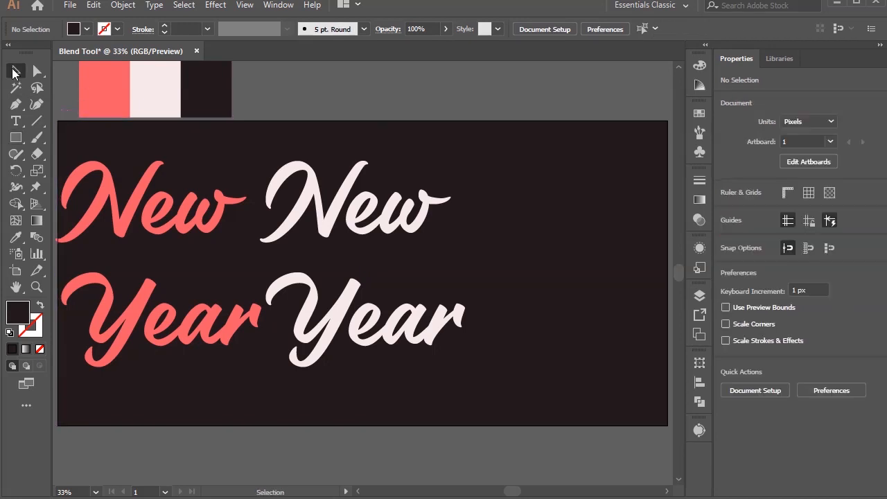
# - Make a blend between the large pale pink text and the small dark text in the middle
pyautogui.moveTo(524, 172); pyautogui.dragTo(394, 307)
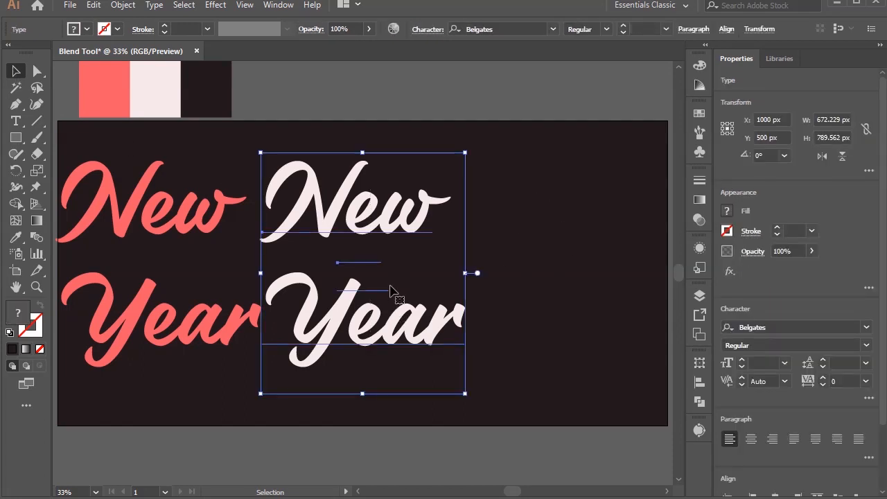
pyautogui.click(699, 295)
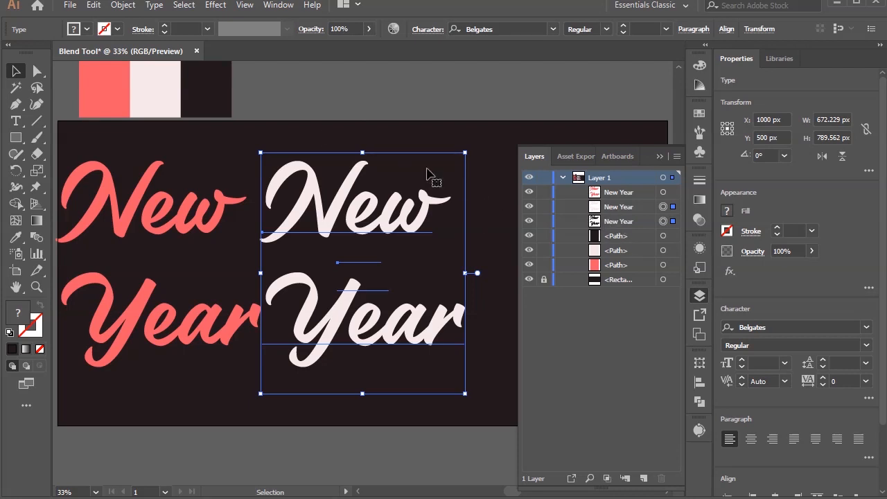
pyautogui.click(129, 7)
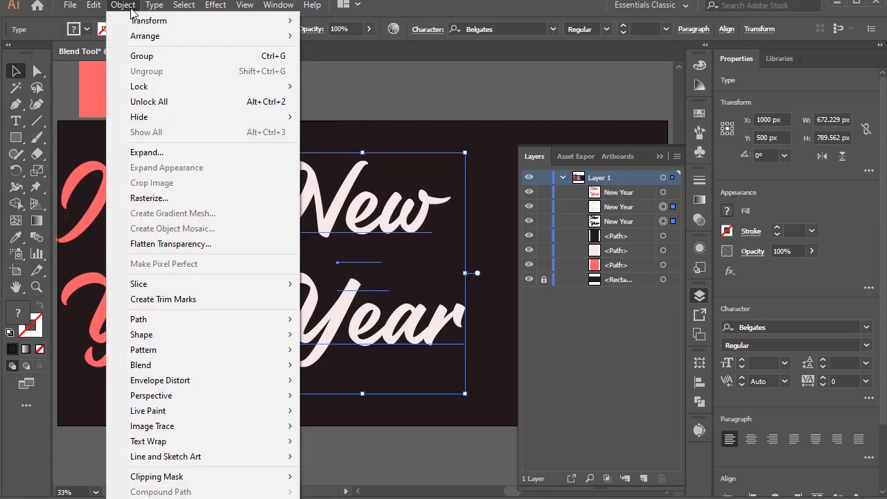
pyautogui.moveTo(180, 365)
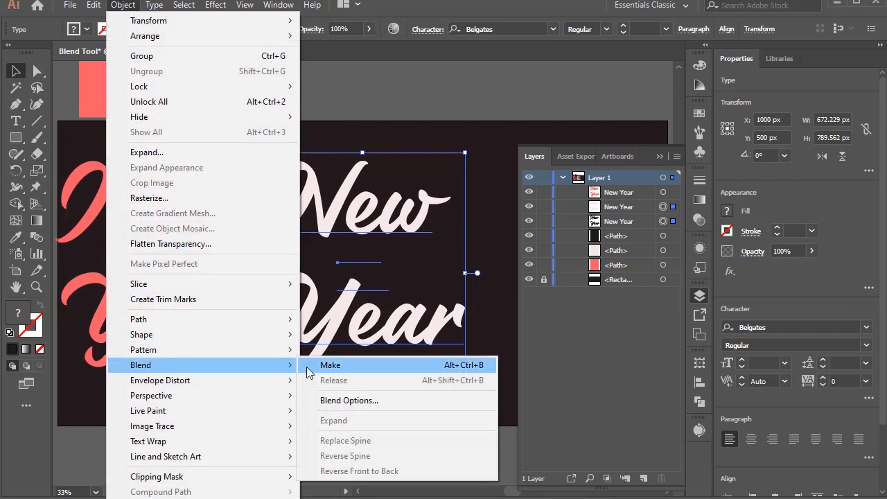
pyautogui.click(330, 365)
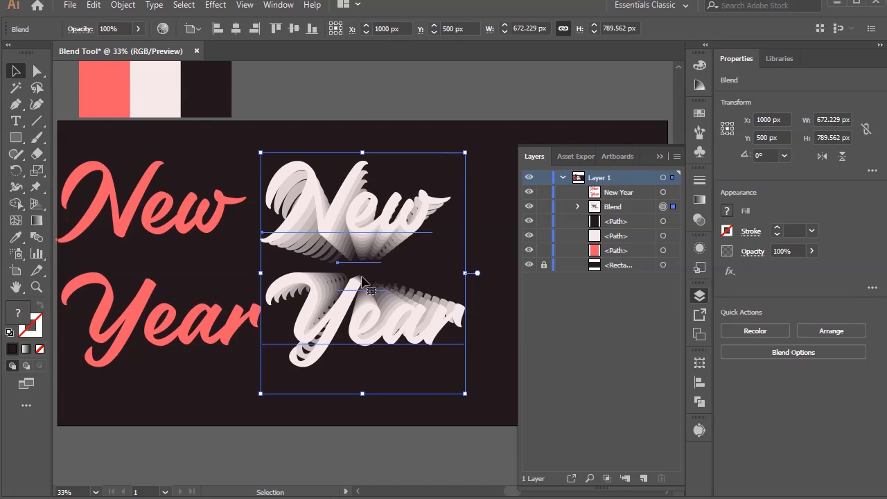
# - Open the blend's options with preview enabled and try Smooth Color spacing
pyautogui.click(121, 6)
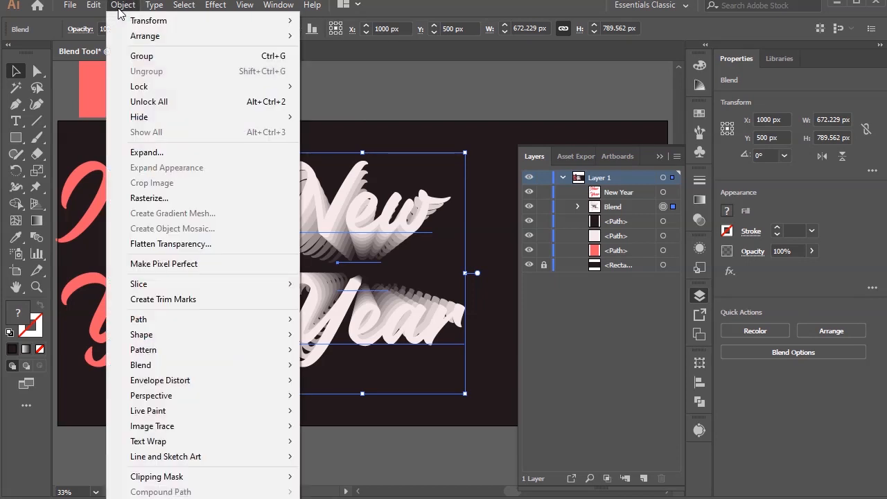
pyautogui.moveTo(158, 367)
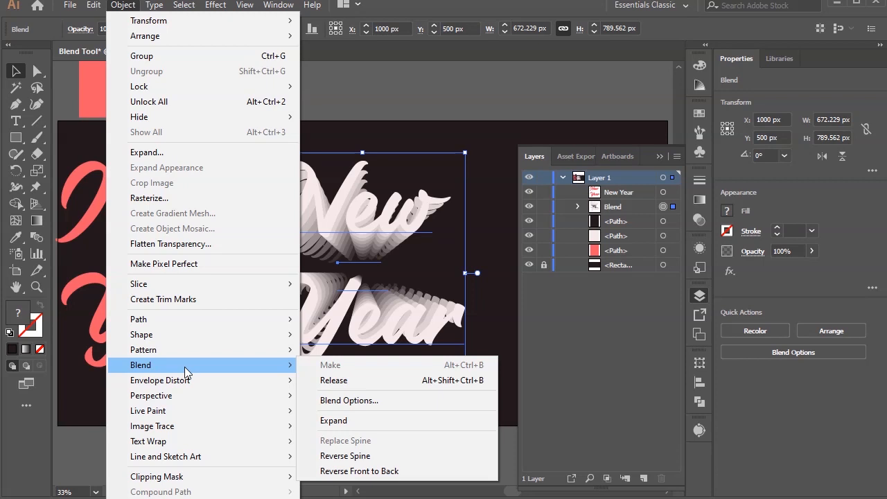
pyautogui.click(345, 400)
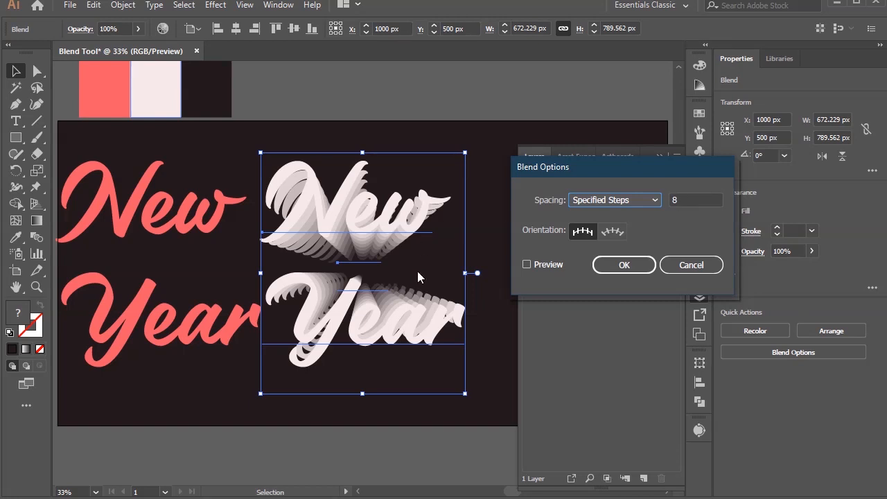
pyautogui.click(524, 265)
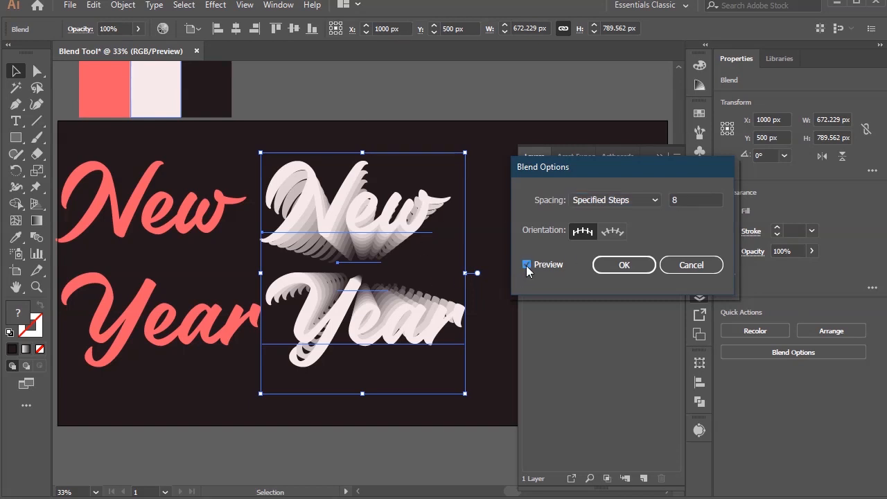
pyautogui.click(650, 200)
pyautogui.click(618, 214)
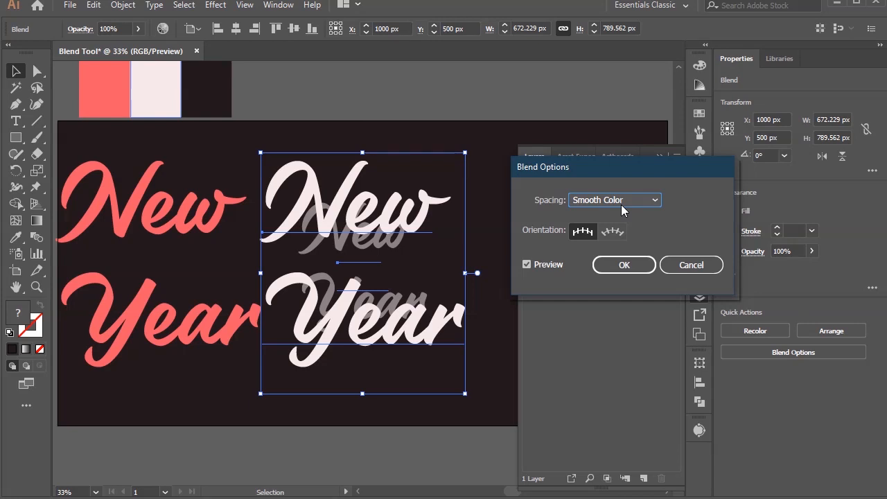
# - Switch the blend spacing to Specified Steps and try low step counts, ending at 4
pyautogui.click(633, 202)
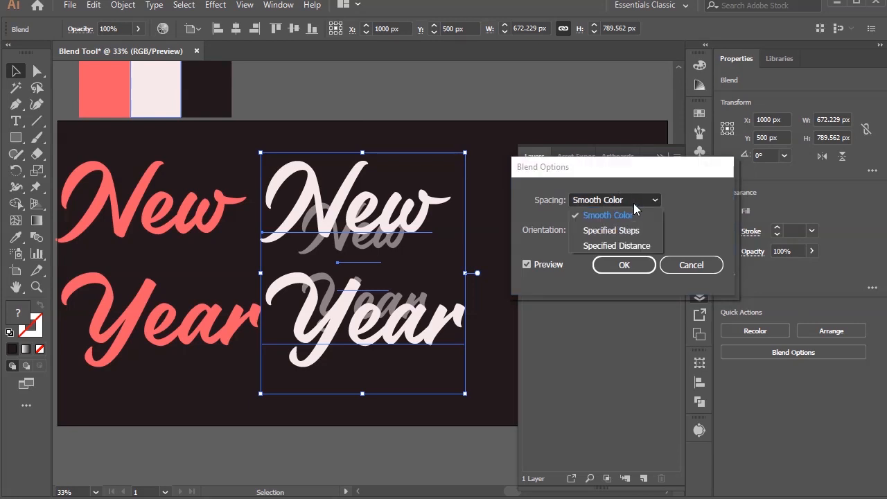
pyautogui.click(616, 230)
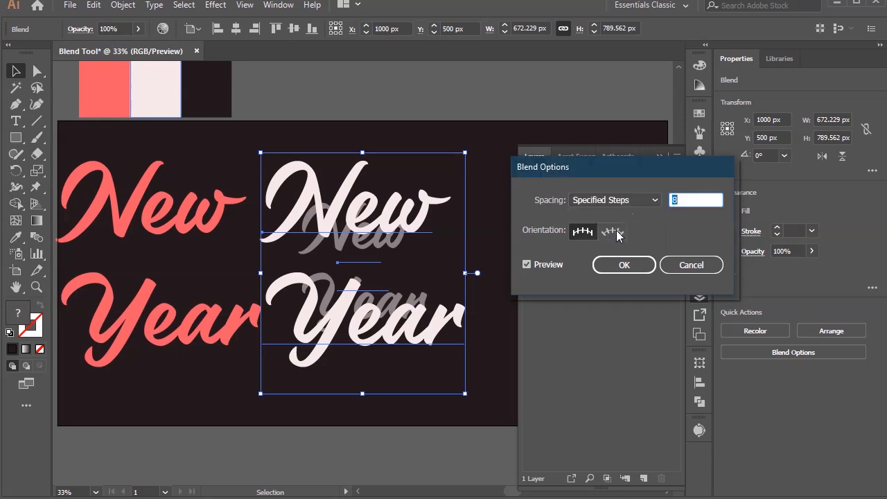
pyautogui.press('Down')
pyautogui.press('Down')
pyautogui.press('Down')
pyautogui.press('Down')
pyautogui.press('Down')
pyautogui.press('Down')
pyautogui.press('Down')
pyautogui.press('Up')
pyautogui.press('Up')
pyautogui.press('Up')
# - Set the blend to 600 specified steps and apply the options
pyautogui.moveTo(702, 200); pyautogui.dragTo(626, 204)
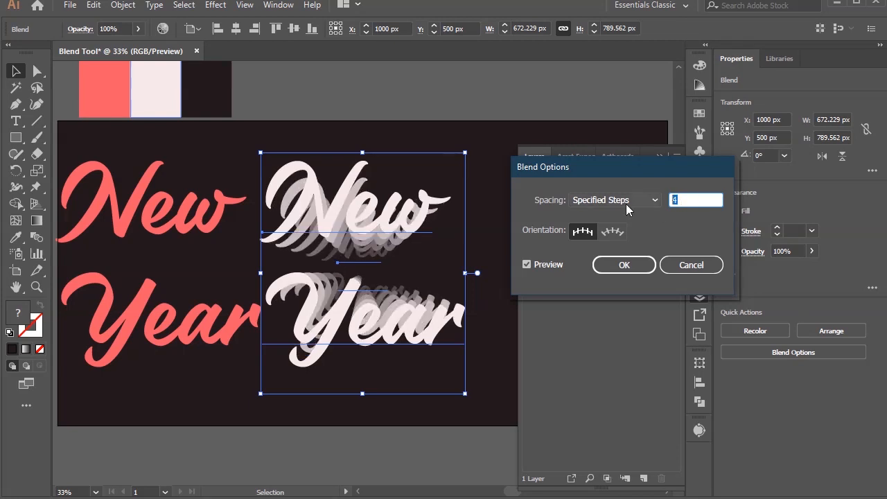
pyautogui.write('600')
pyautogui.click(623, 267)
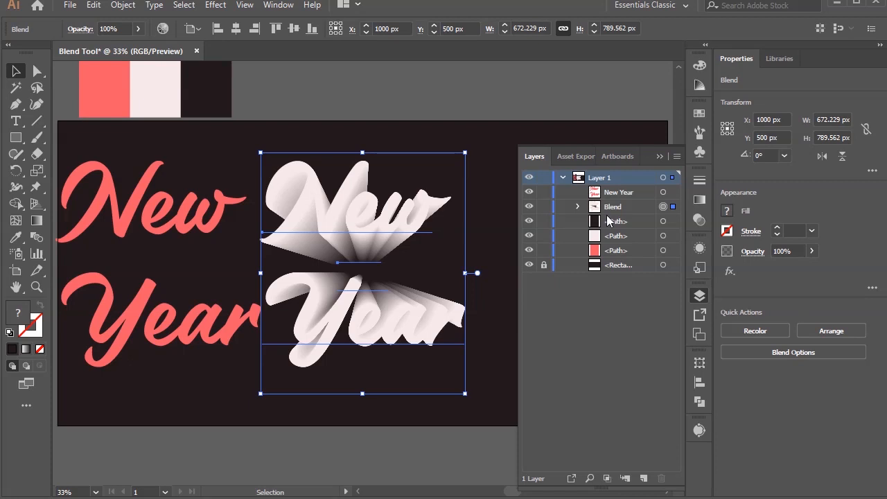
# - Center the coral New Year text horizontally on the artboard over the blend, and deselect it
pyautogui.click(662, 193)
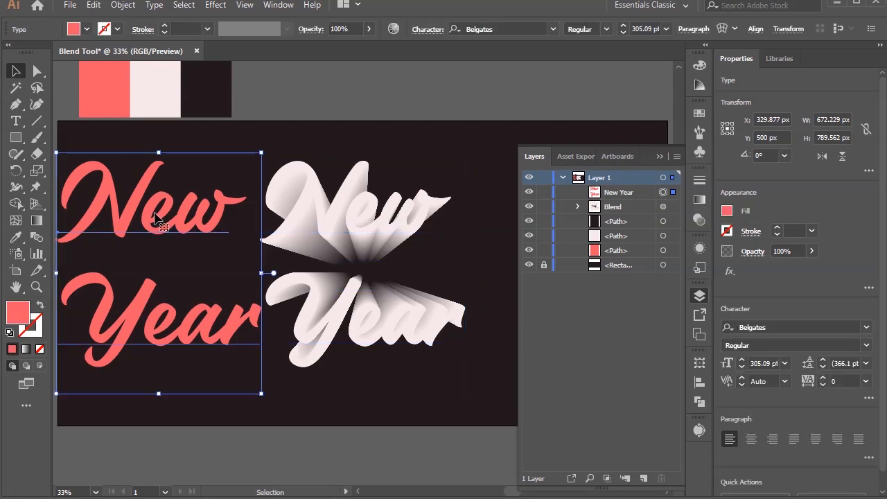
pyautogui.click(756, 29)
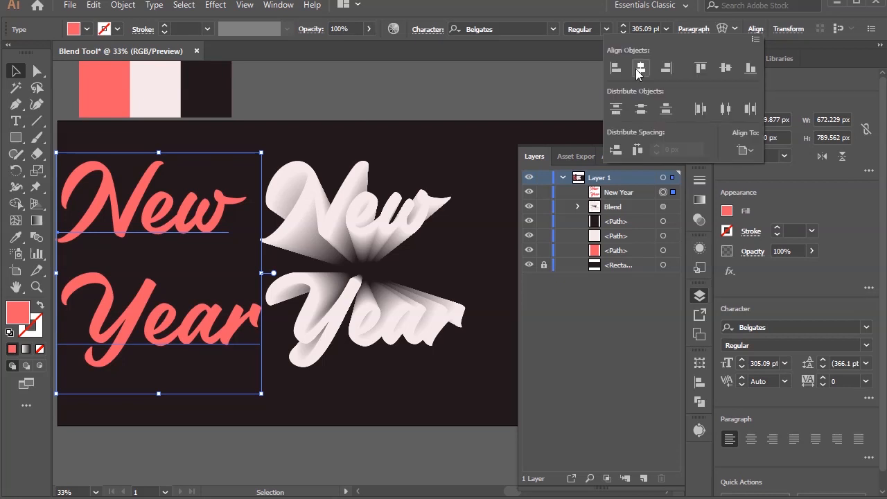
pyautogui.click(639, 68)
pyautogui.click(560, 137)
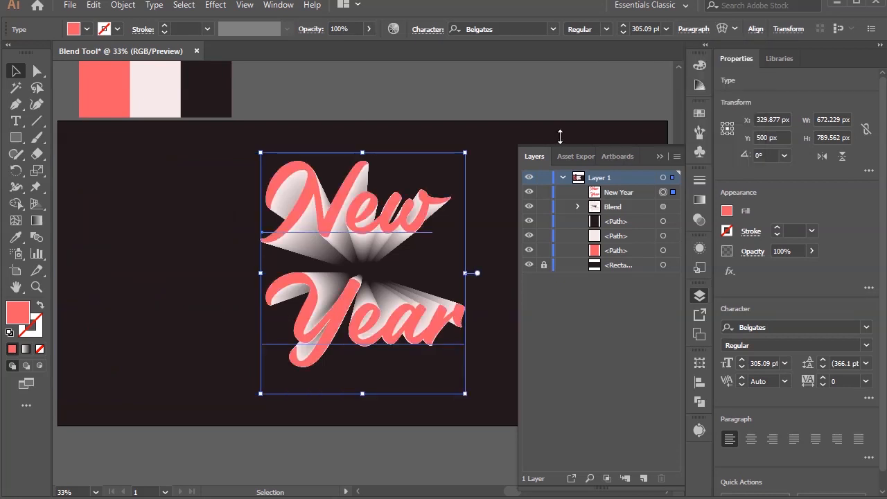
pyautogui.click(659, 158)
pyautogui.click(564, 185)
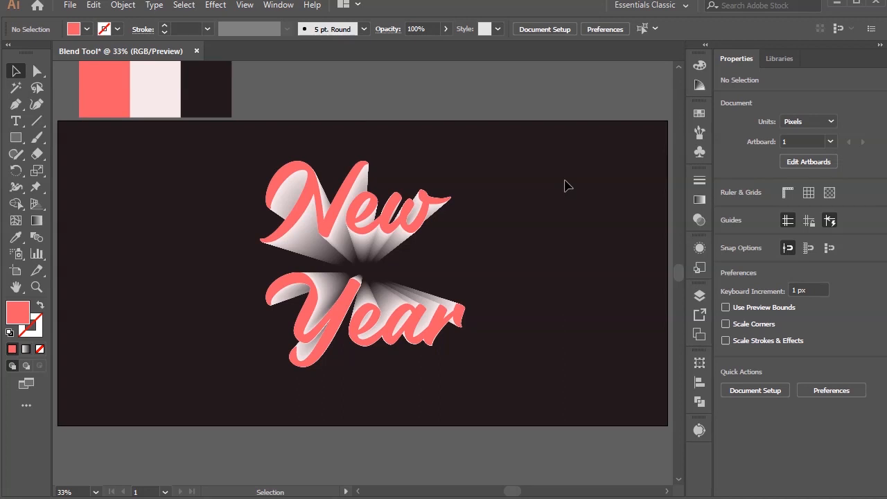
# - Select the small dark text inside the blend and move it left of the lettering, to about X 511 px, Y 466 px
pyautogui.click(697, 296)
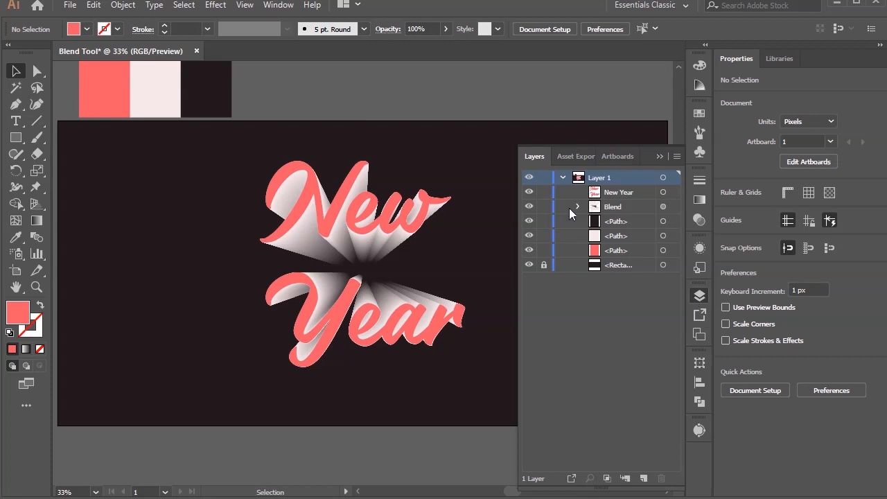
pyautogui.click(617, 237)
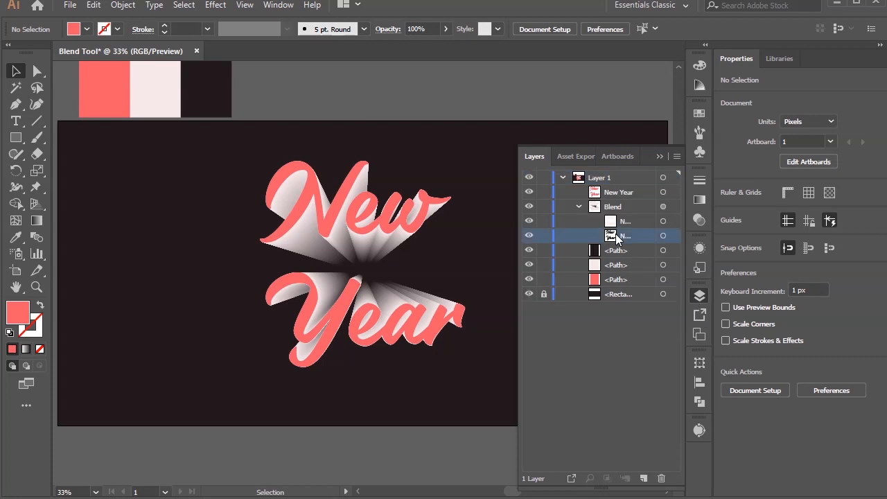
pyautogui.click(663, 236)
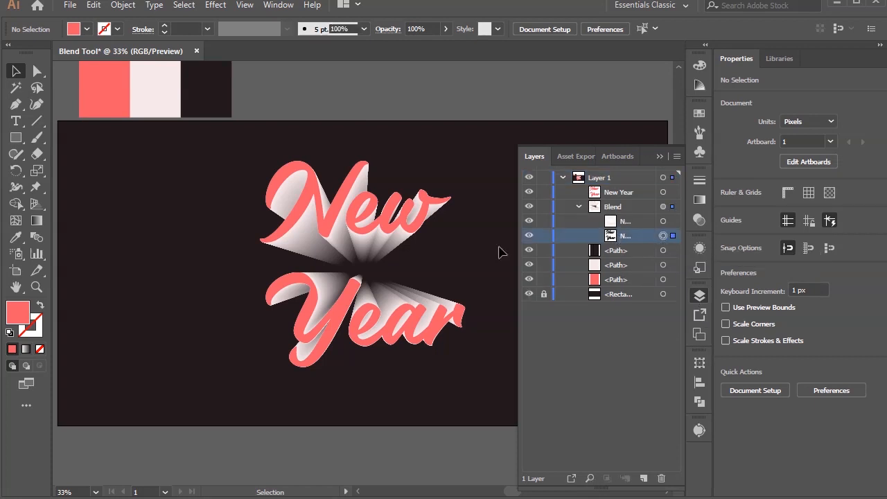
pyautogui.moveTo(377, 267); pyautogui.dragTo(229, 255)
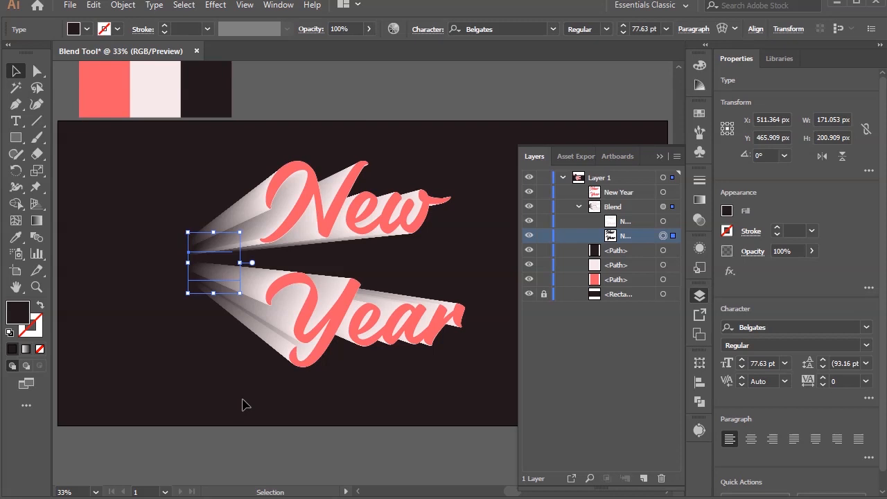
# - Try the small dark text above and right of the lettering, and settle it near the middle at about X 1064 px, Y 455 px
pyautogui.moveTo(218, 258); pyautogui.dragTo(371, 154)
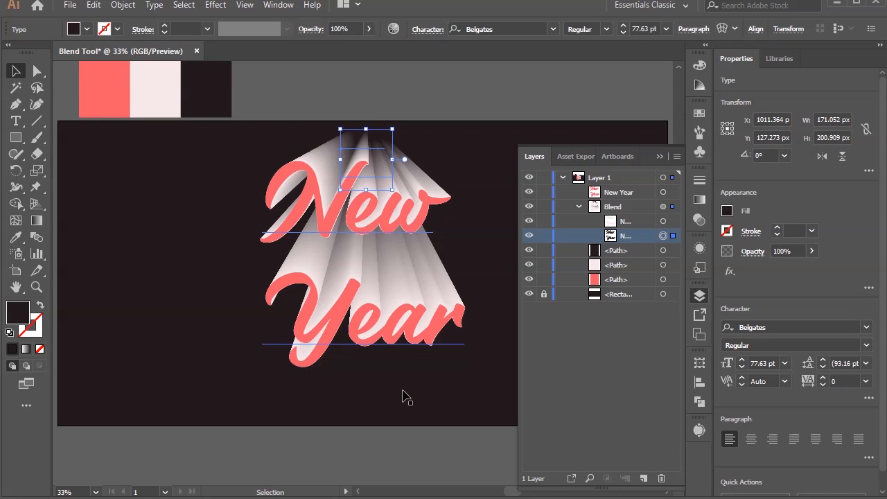
pyautogui.moveTo(384, 171); pyautogui.dragTo(487, 229)
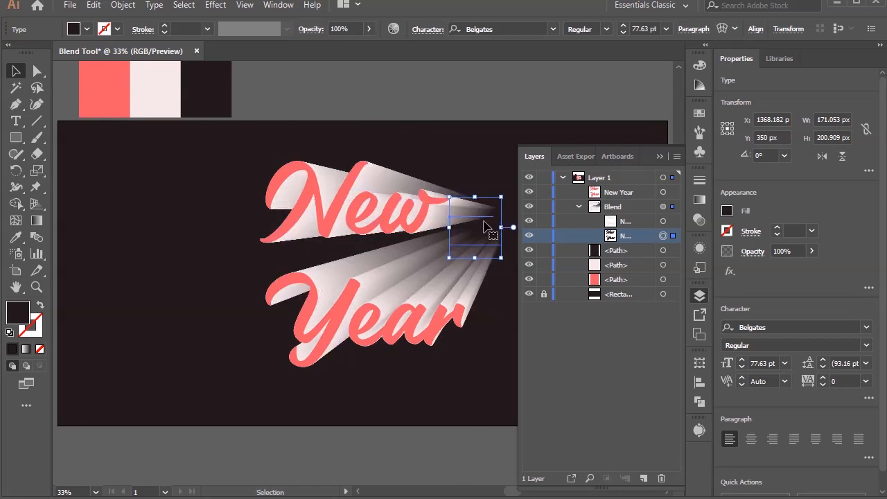
pyautogui.moveTo(485, 228); pyautogui.dragTo(392, 260)
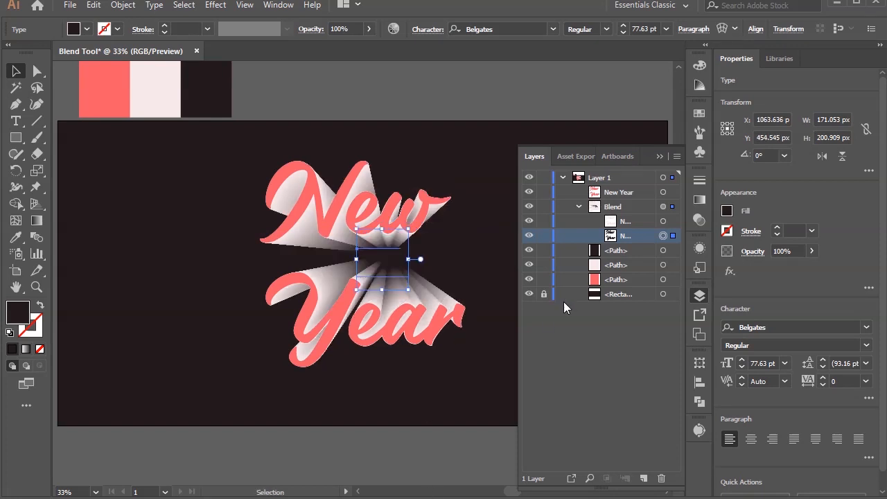
# - Collapse the blend's sublayers and hide the coral New Year text
pyautogui.click(580, 206)
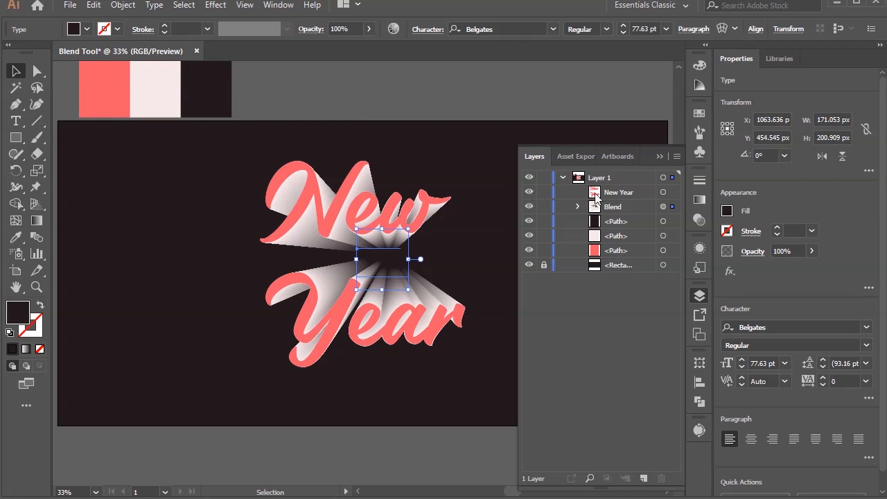
pyautogui.click(529, 192)
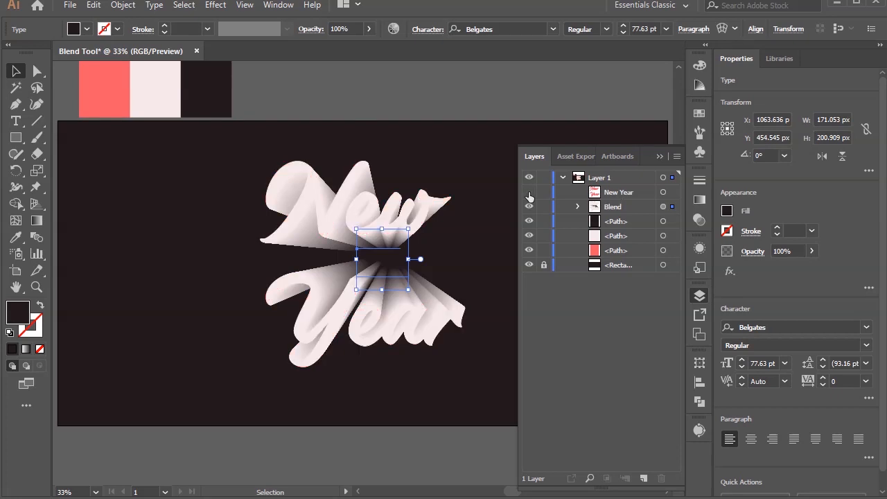
pyautogui.click(660, 156)
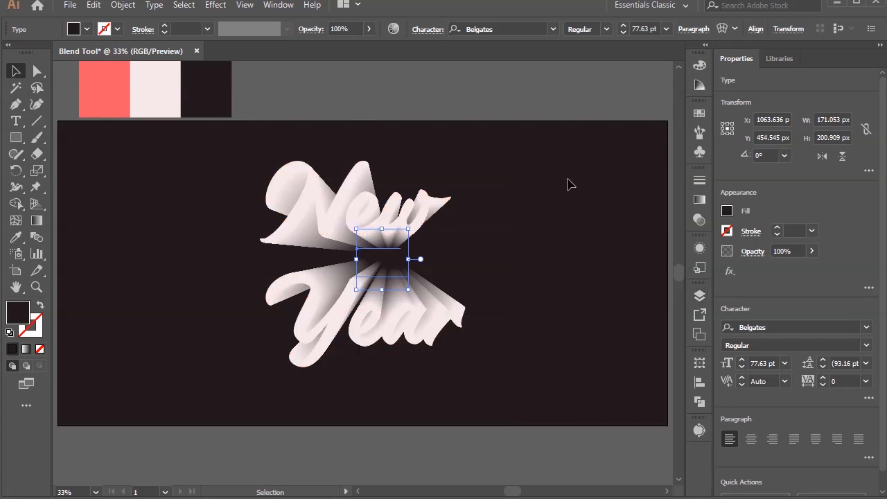
# - Draw an open curved path with the Pen tool right of the lettering, bowing left, from about (1717, 191) to (1619, 732) px
pyautogui.click(15, 104)
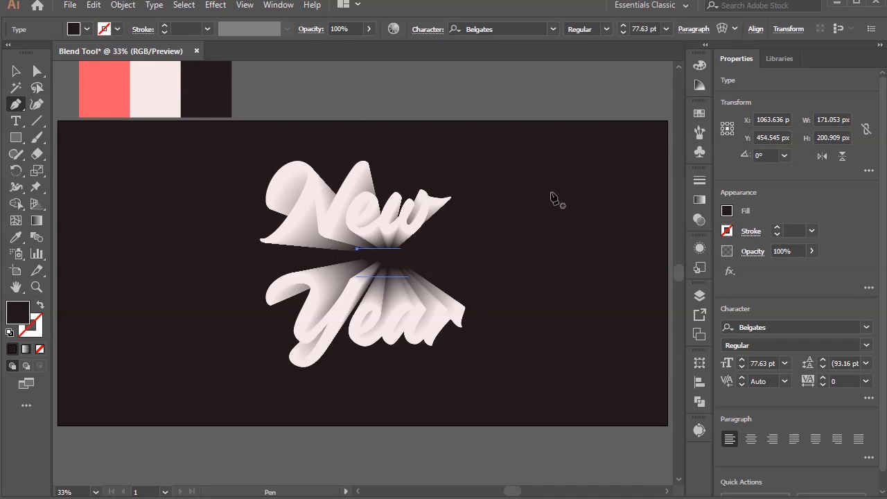
pyautogui.click(581, 179)
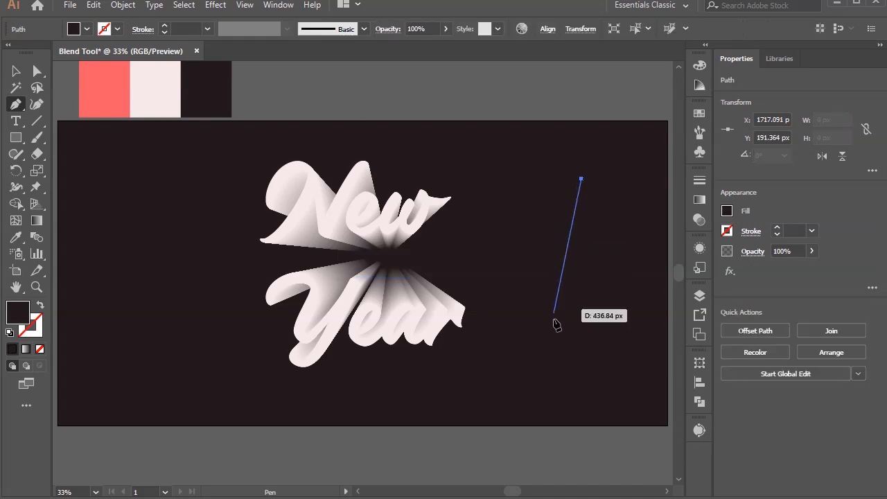
pyautogui.moveTo(552, 344); pyautogui.dragTo(625, 468)
pyautogui.click(552, 344)
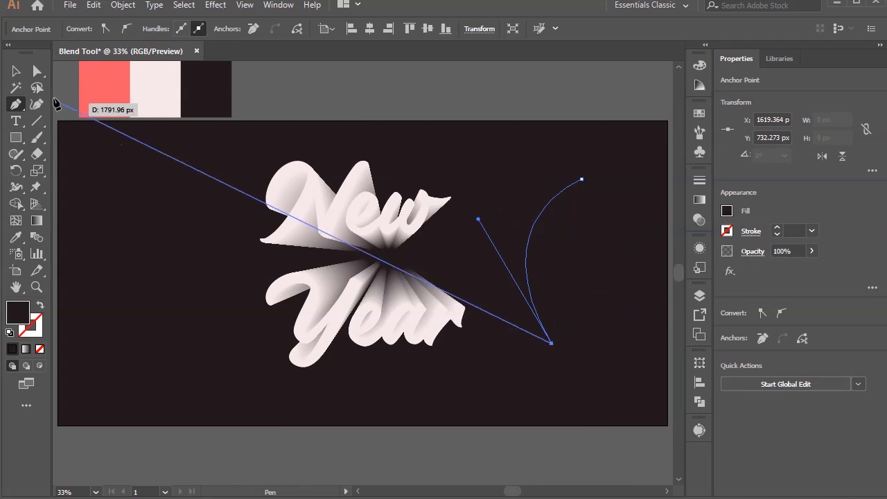
pyautogui.click(16, 71)
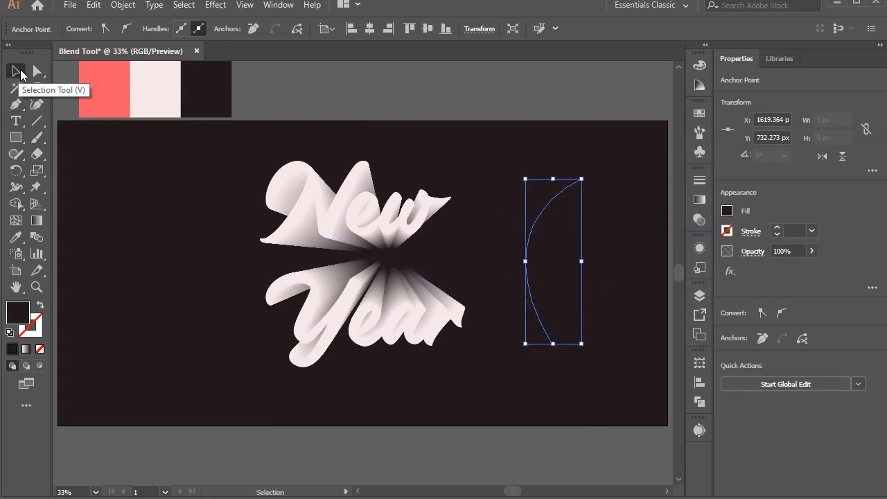
# - Give the curved path no fill and a white stroke
pyautogui.click(726, 212)
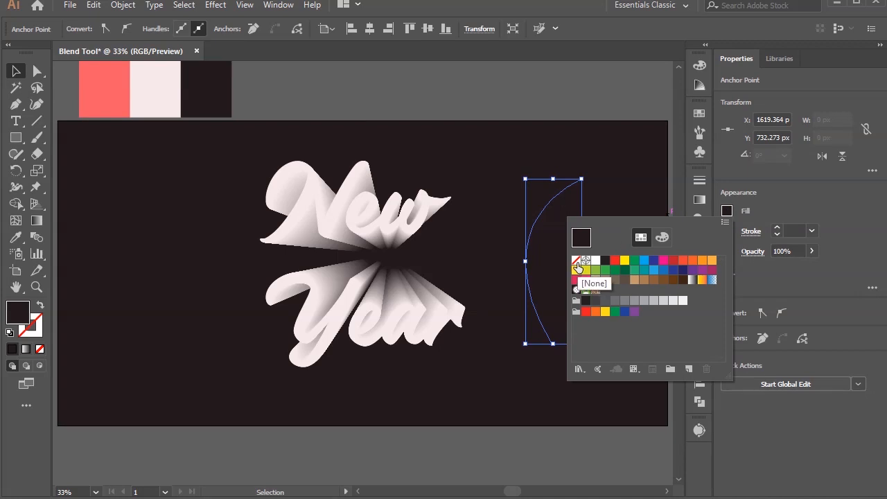
pyautogui.click(578, 268)
pyautogui.click(727, 232)
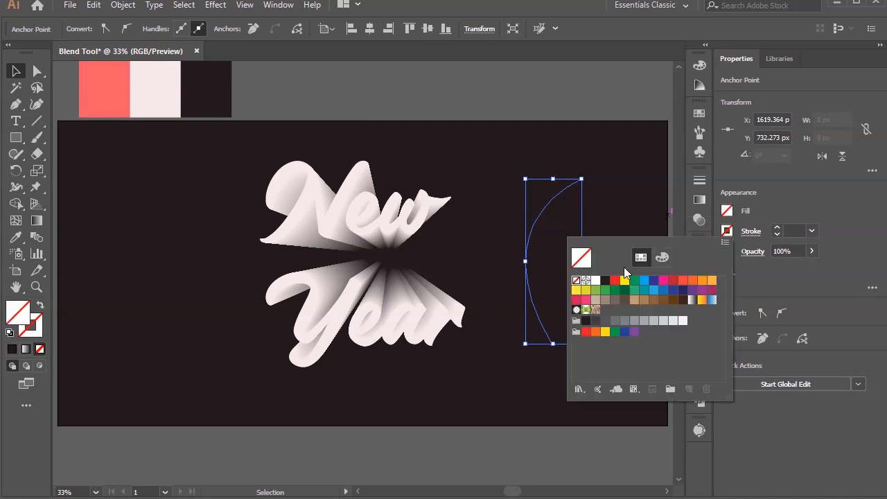
pyautogui.click(597, 281)
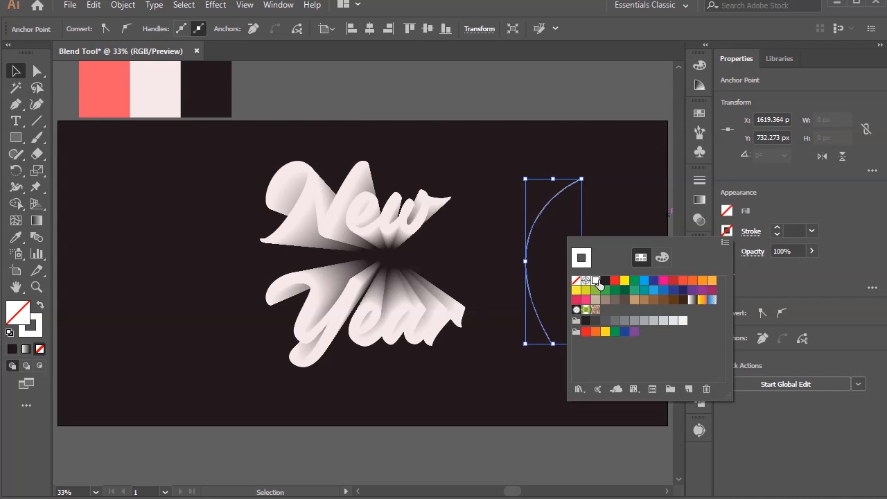
pyautogui.click(619, 90)
# - Replace the blend's spine with the curved path and move the blend onto the artboard at about X 1151 px, Y 474 px
pyautogui.moveTo(193, 178); pyautogui.dragTo(556, 335)
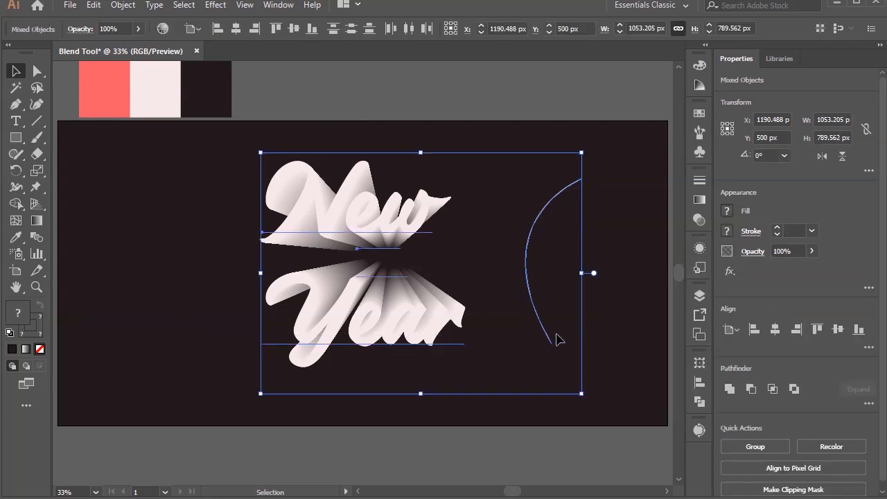
pyautogui.click(126, 7)
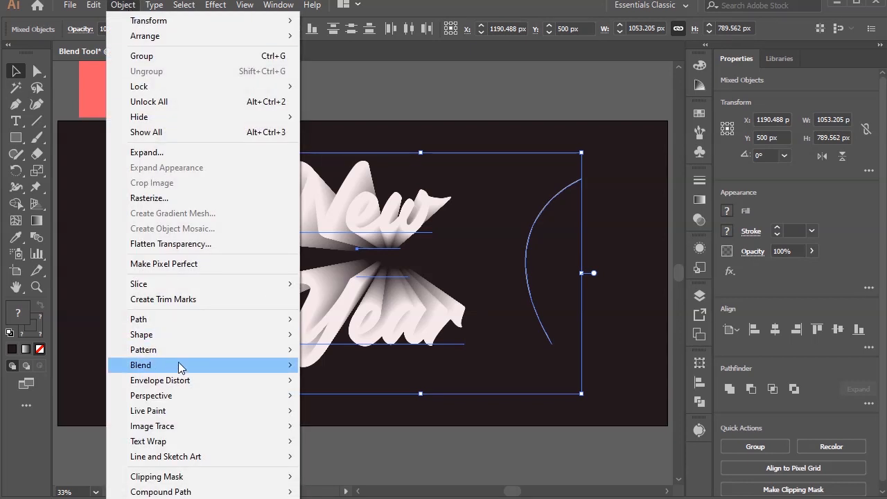
pyautogui.moveTo(178, 366)
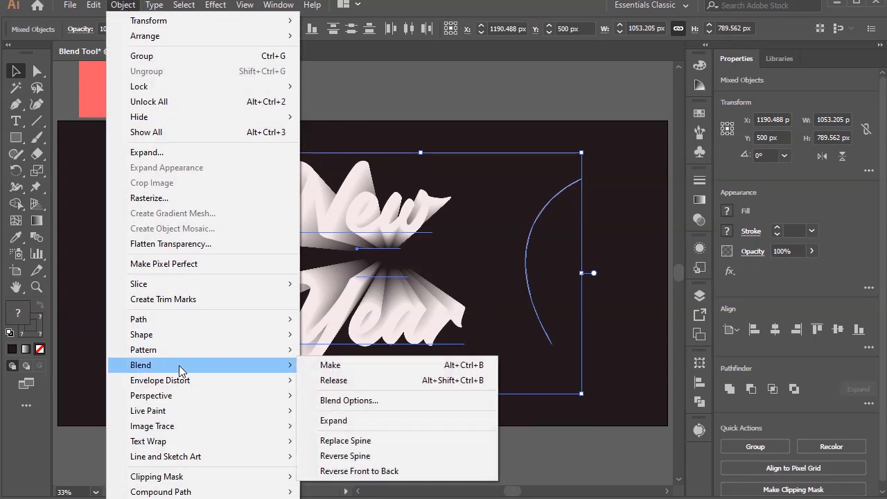
pyautogui.click(340, 441)
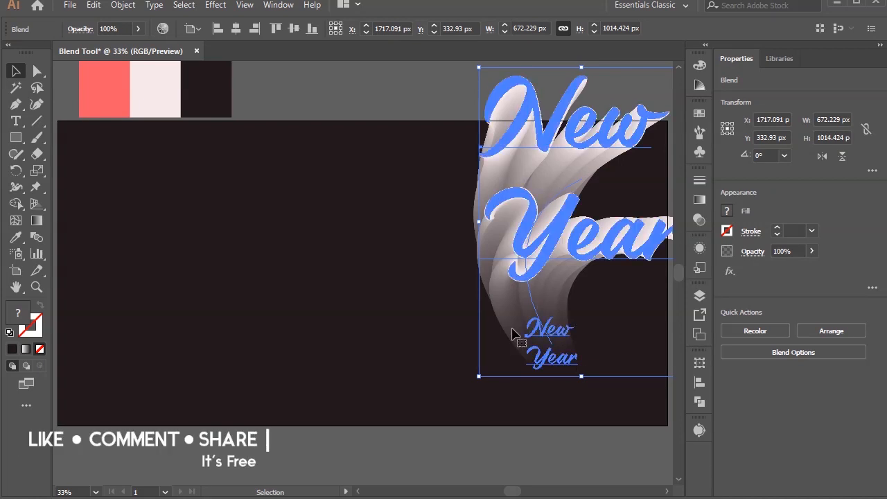
pyautogui.moveTo(555, 158); pyautogui.dragTo(399, 194)
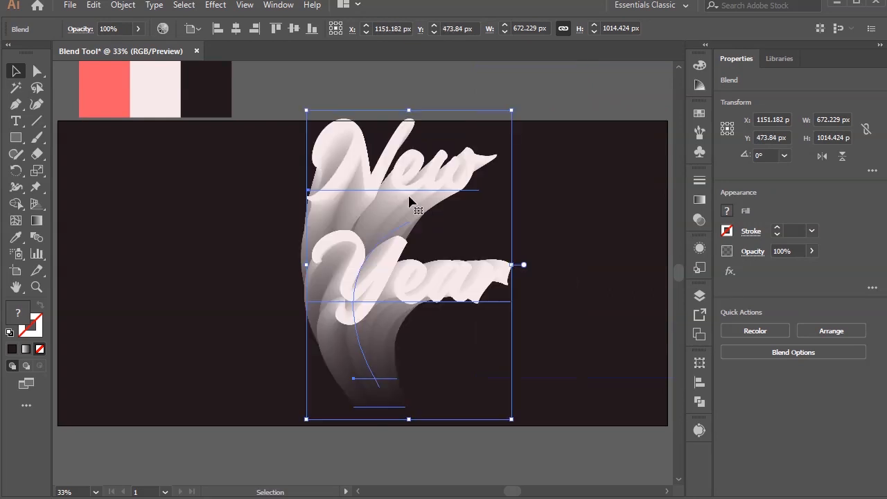
# - Apply a dark blue swatch as the stroke colour of the New Year blend and deselect it
pyautogui.click(732, 234)
pyautogui.click(653, 281)
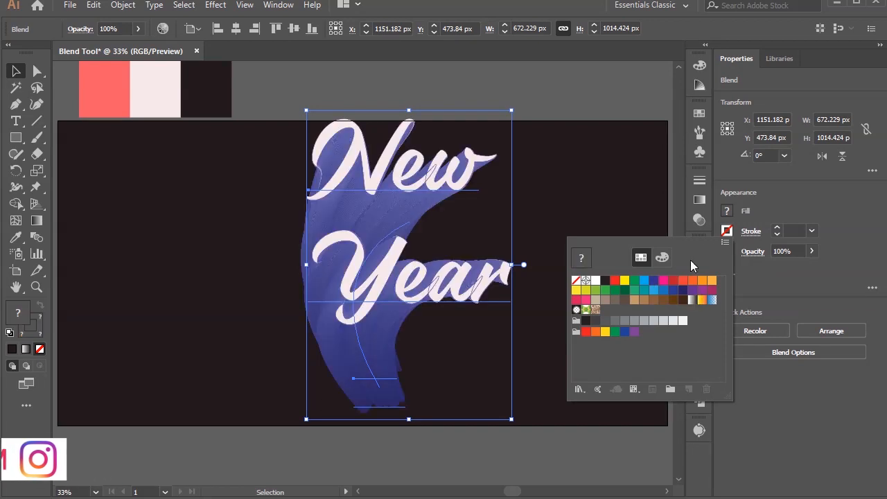
pyautogui.click(781, 202)
pyautogui.click(571, 208)
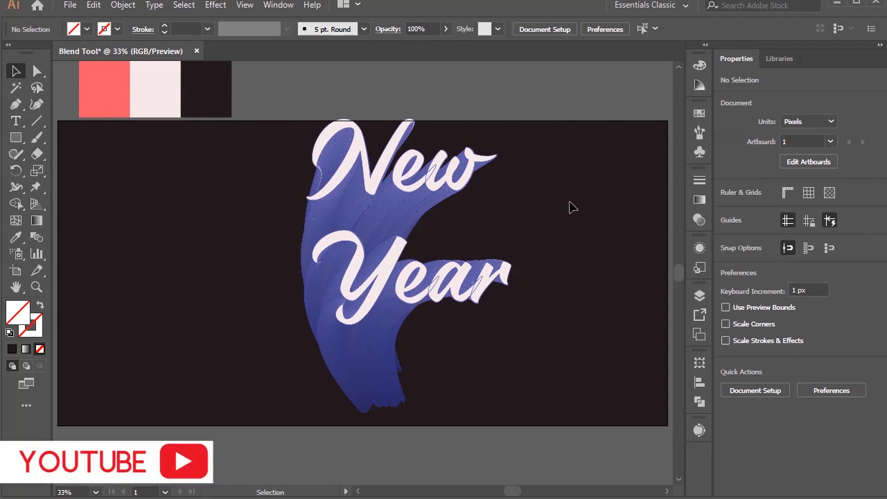
# - Reverse the blend's spine and move the blend up to about X 1069 px, Y 582 px on the artboard
pyautogui.click(399, 259)
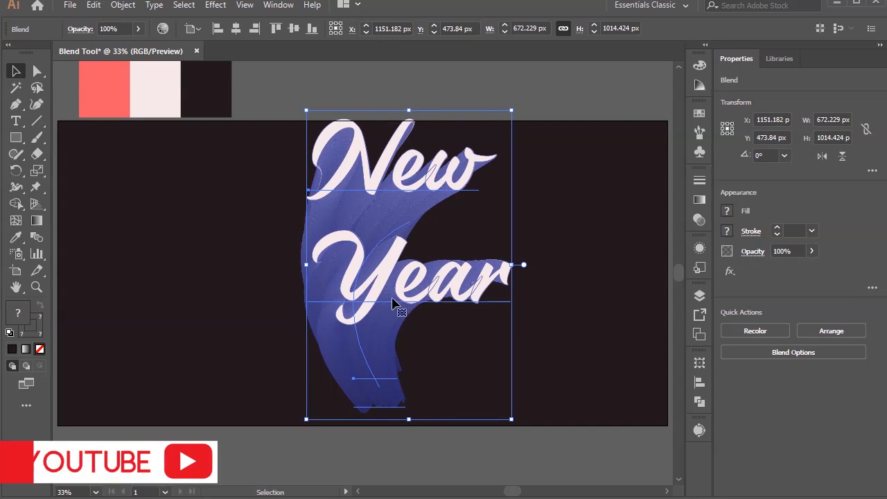
pyautogui.click(122, 4)
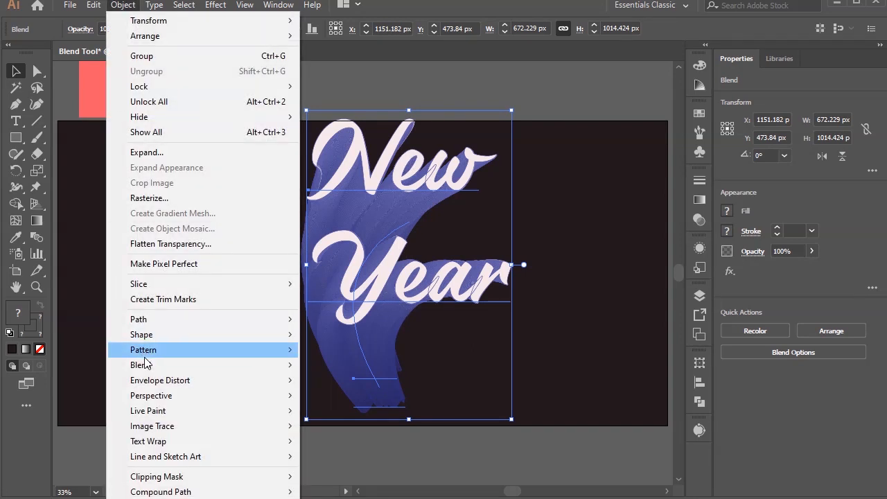
pyautogui.moveTo(145, 367)
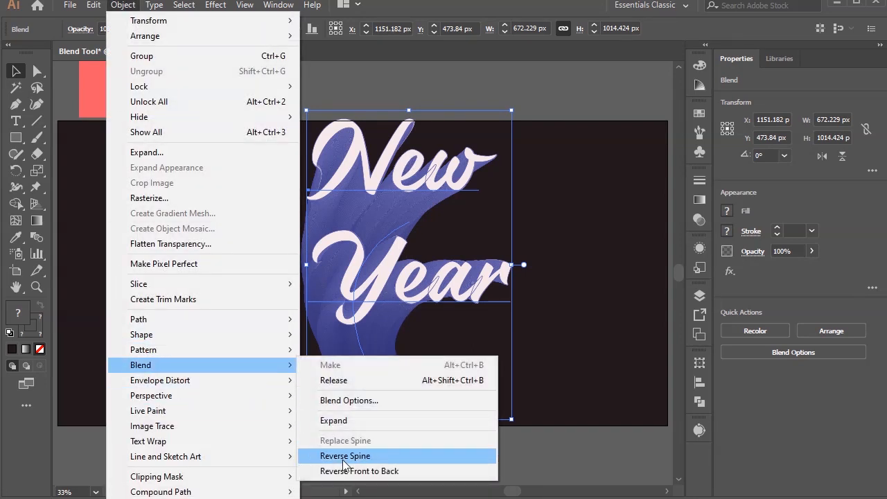
pyautogui.click(344, 458)
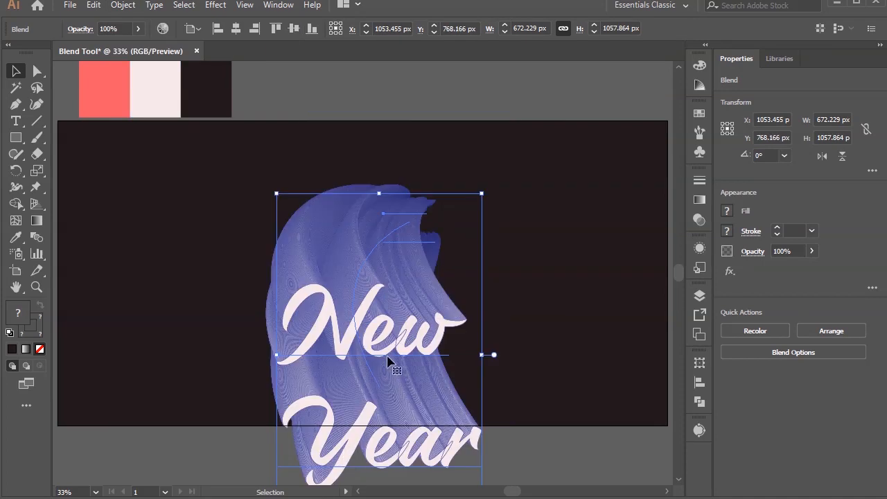
pyautogui.moveTo(409, 364); pyautogui.dragTo(413, 323)
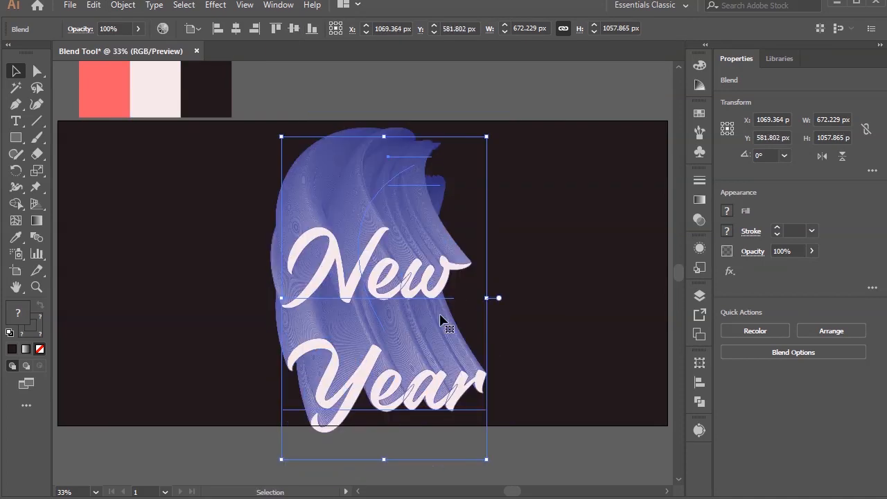
pyautogui.click(557, 231)
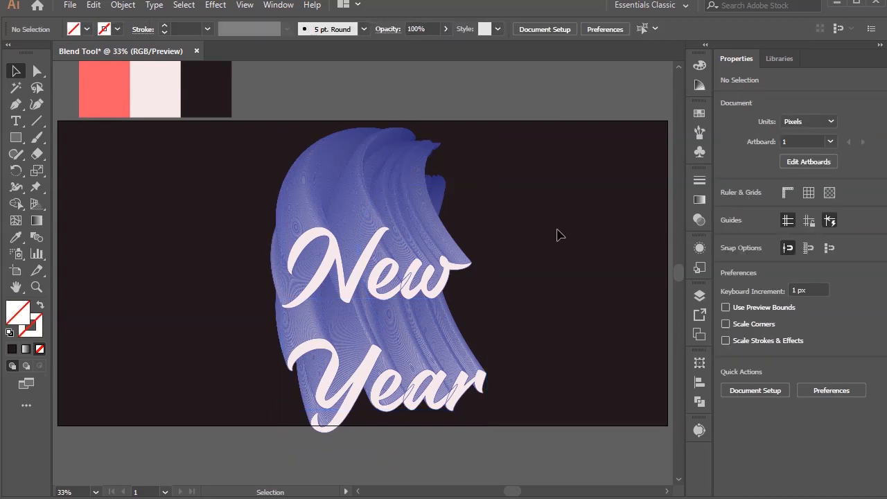